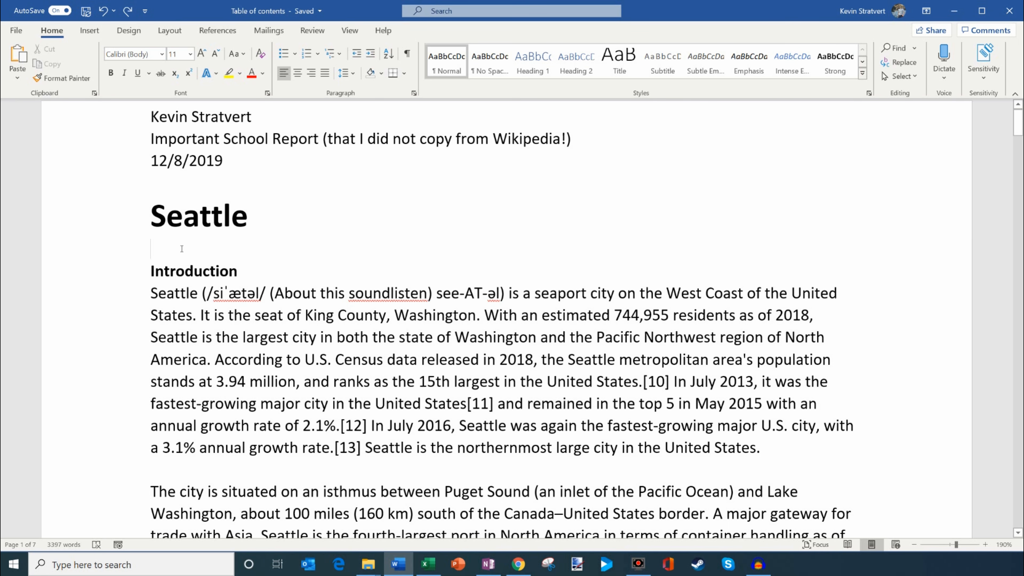
left_click_drag(153, 216, 278, 214)
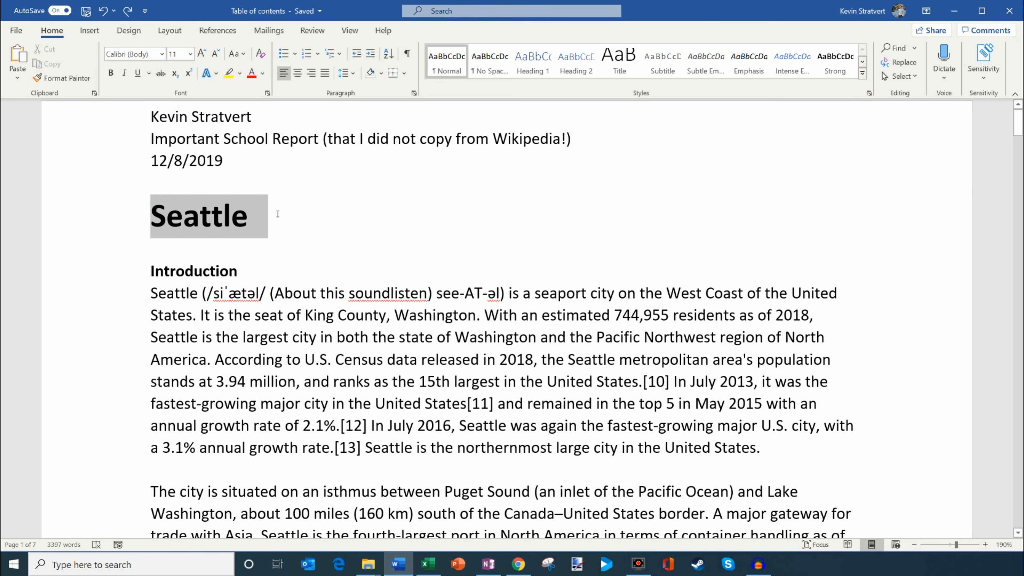
left_click(148, 274)
left_click_drag(157, 275, 270, 278)
left_click(293, 314)
Step: Write the manual contents entry "Introduction, page 1" on the blank line below the Seattle title
left_click(195, 243)
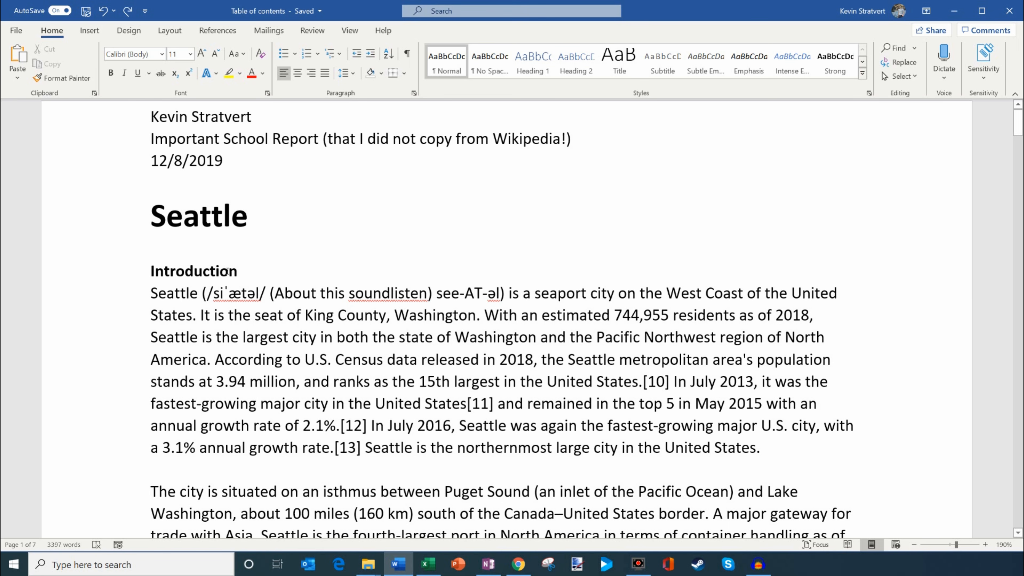
type("In")
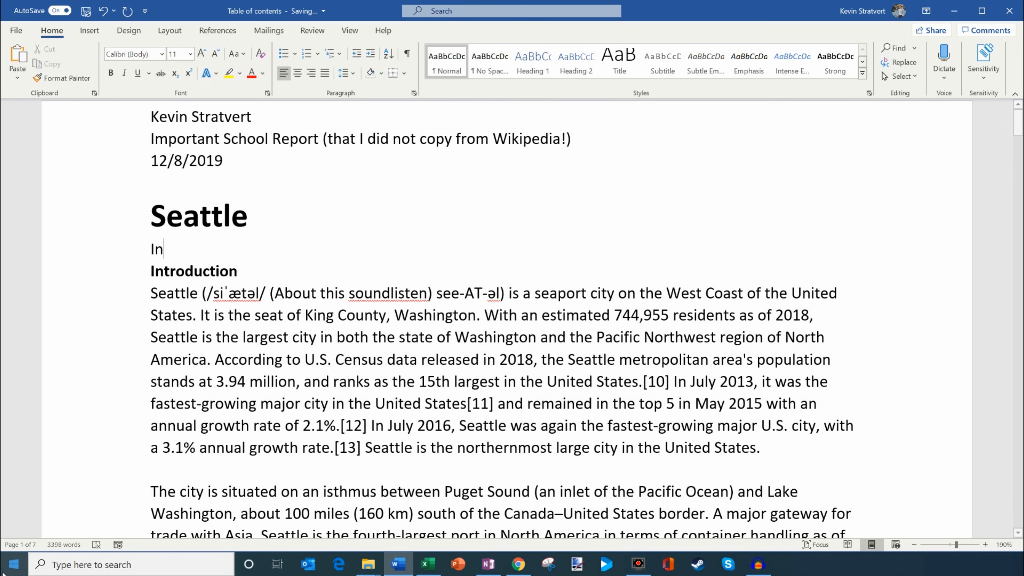
type("tro")
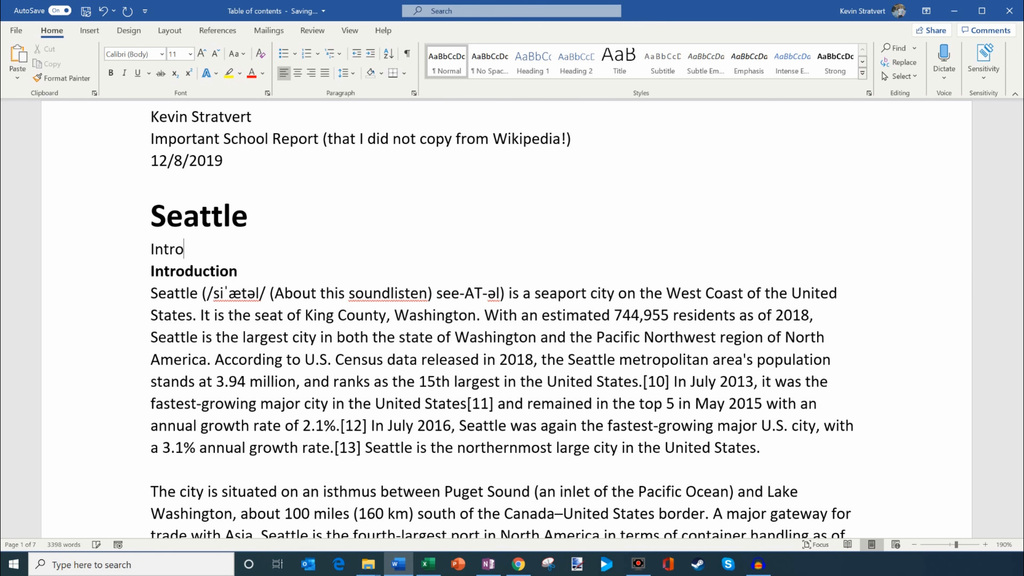
type("duction, page 1")
scroll(196, 382, "down", 10)
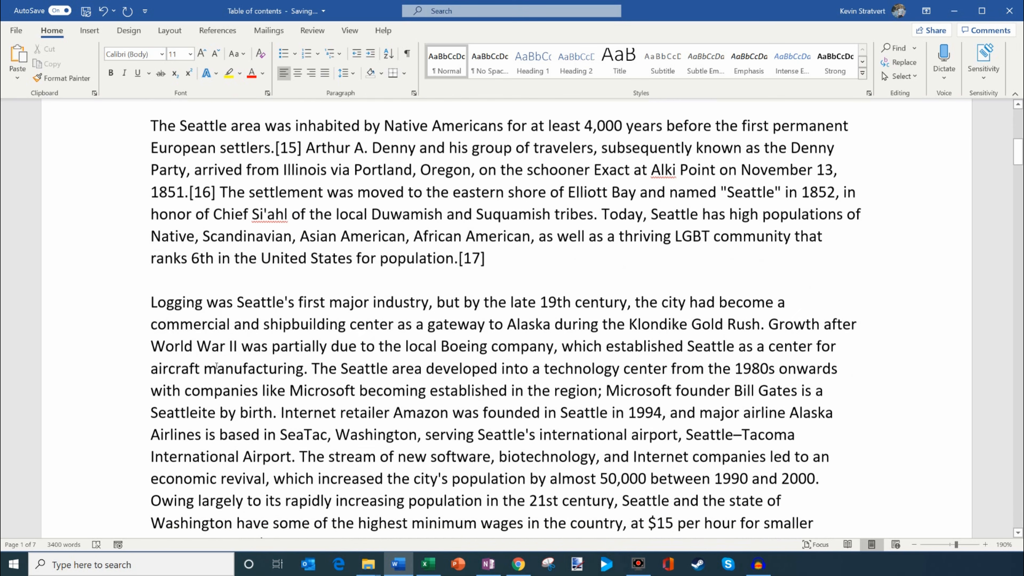
scroll(213, 297, "up", 12)
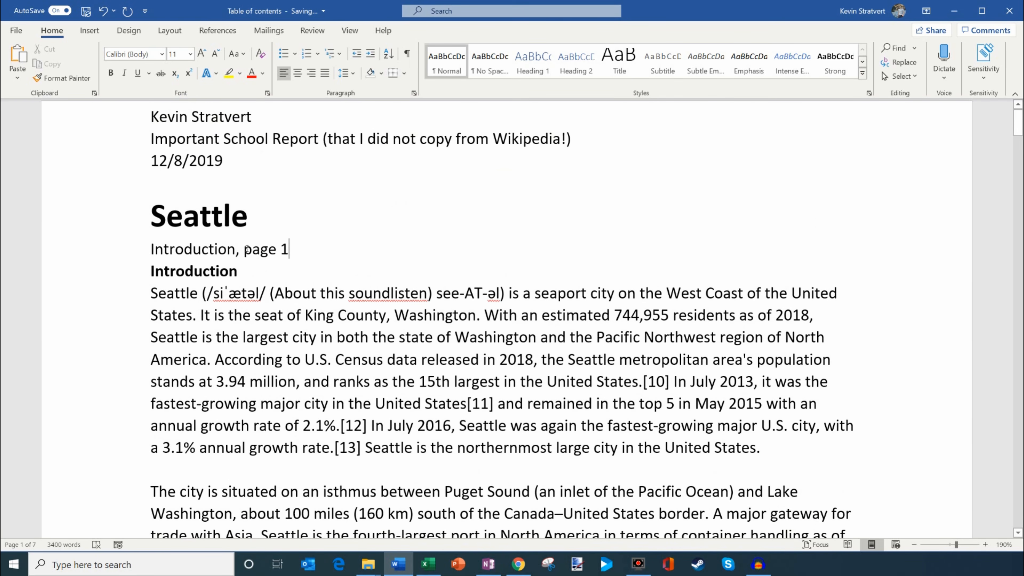
Step: Delete the manual contents entry below the Seattle title, leaving the line blank
left_click_drag(233, 252, 322, 250)
left_click(333, 250)
left_click_drag(304, 253, 151, 250)
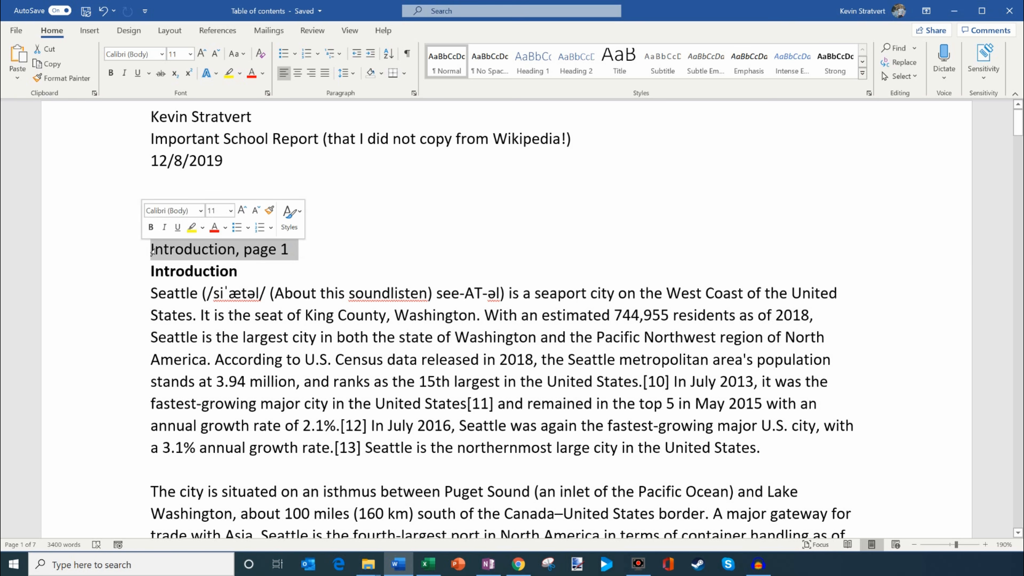
key("Delete")
key("Delete")
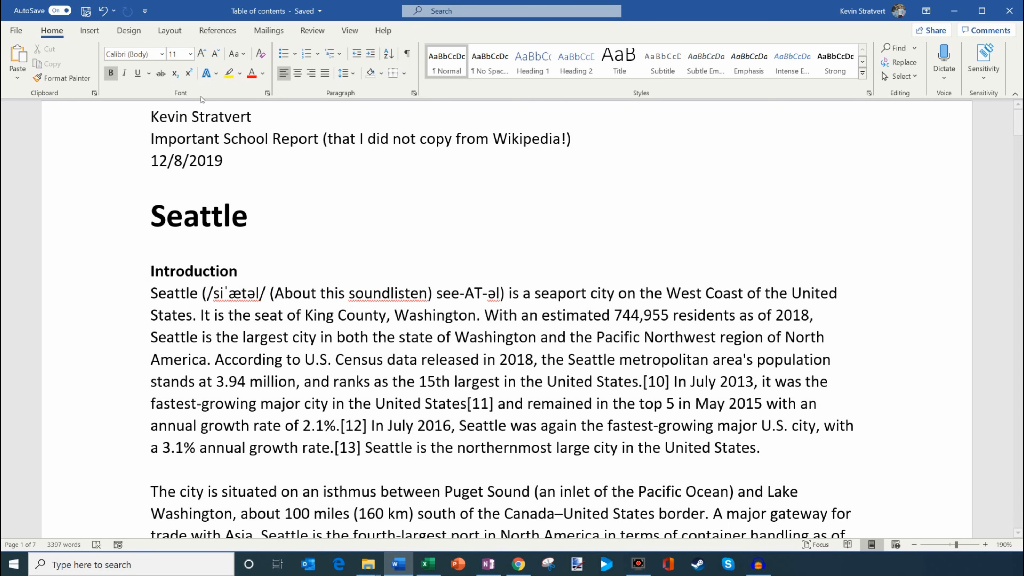
Step: Look over the Seattle title and the Introduction, History and Founding headings in the report
left_click_drag(156, 218, 267, 218)
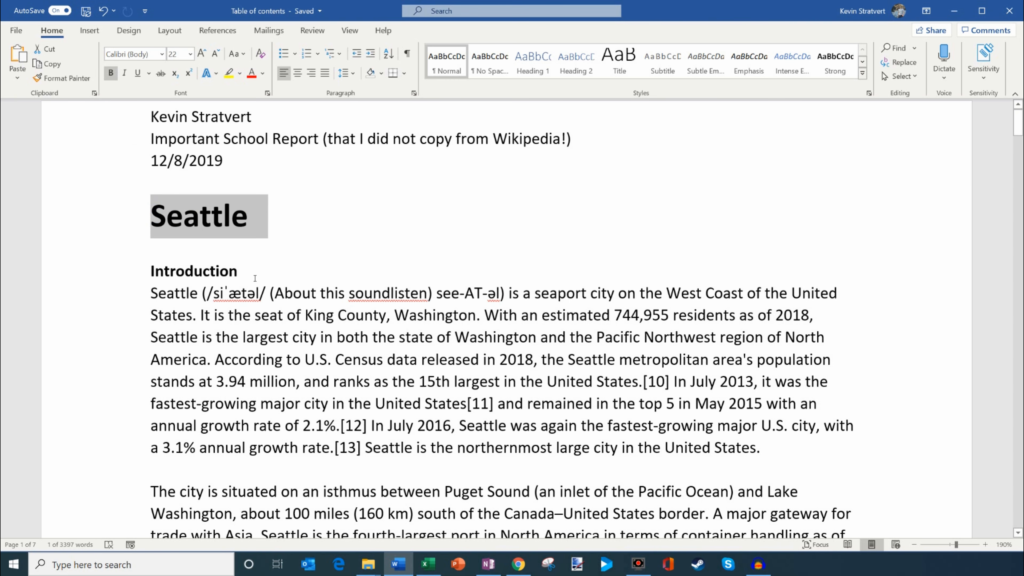
left_click_drag(254, 279, 151, 275)
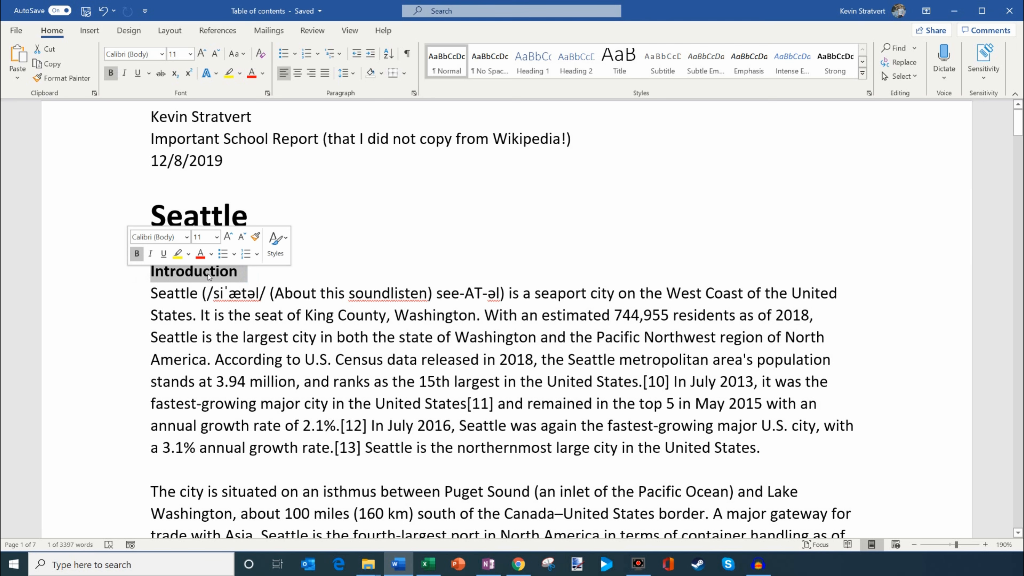
scroll(183, 279, "down", 6)
scroll(183, 278, "down", 6)
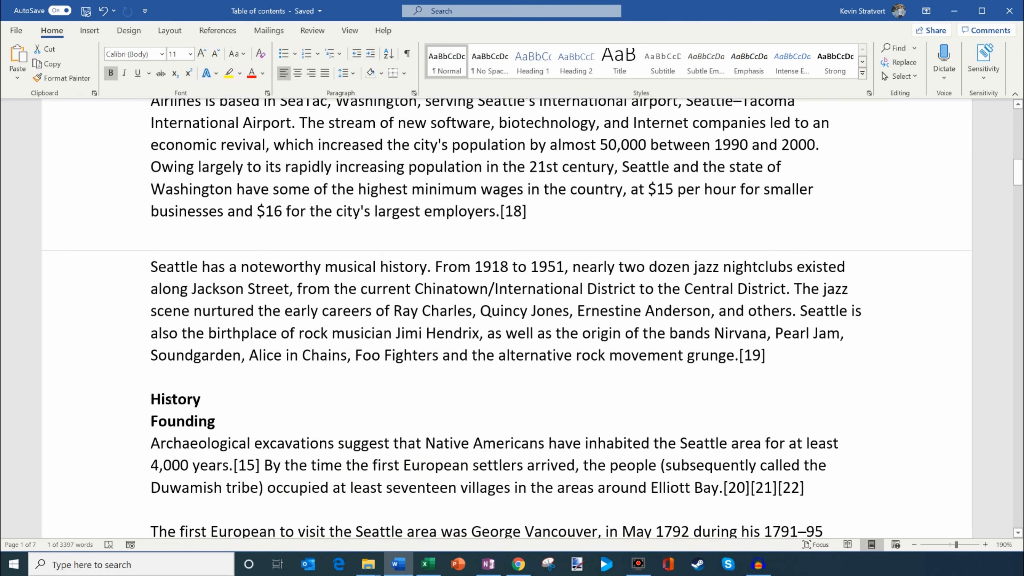
left_click_drag(155, 422, 447, 468)
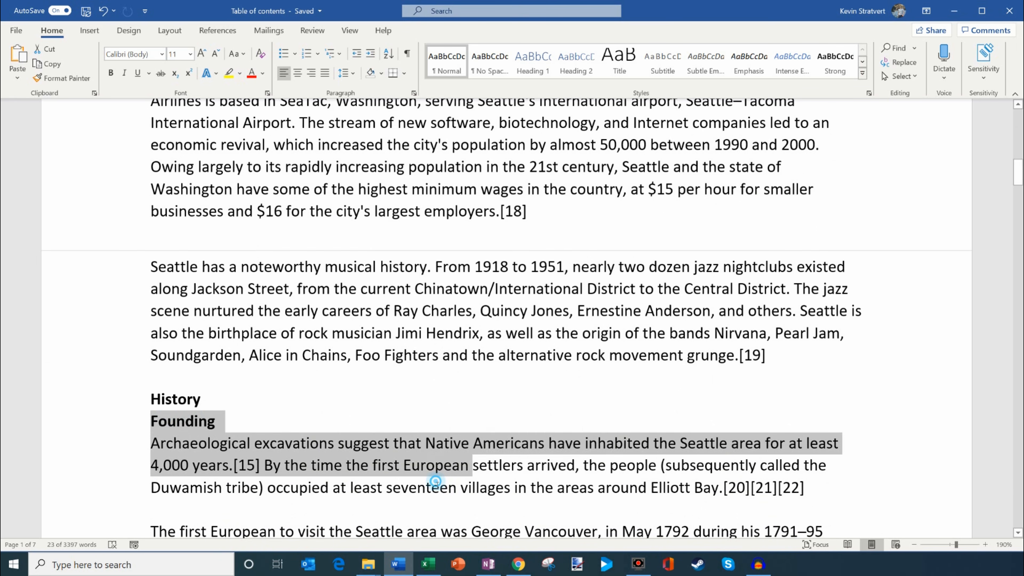
left_click(439, 486)
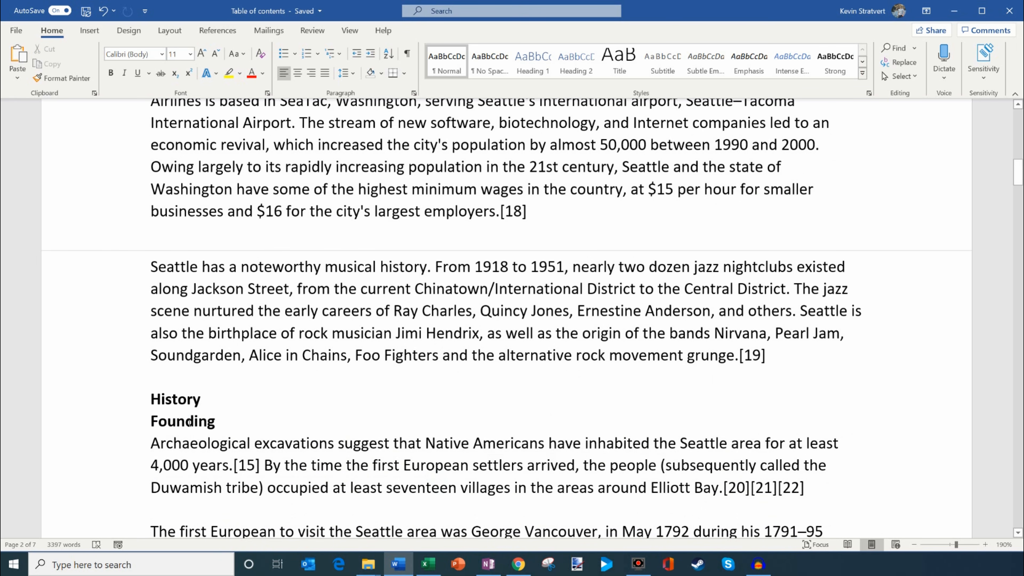
scroll(204, 421, "up", 15)
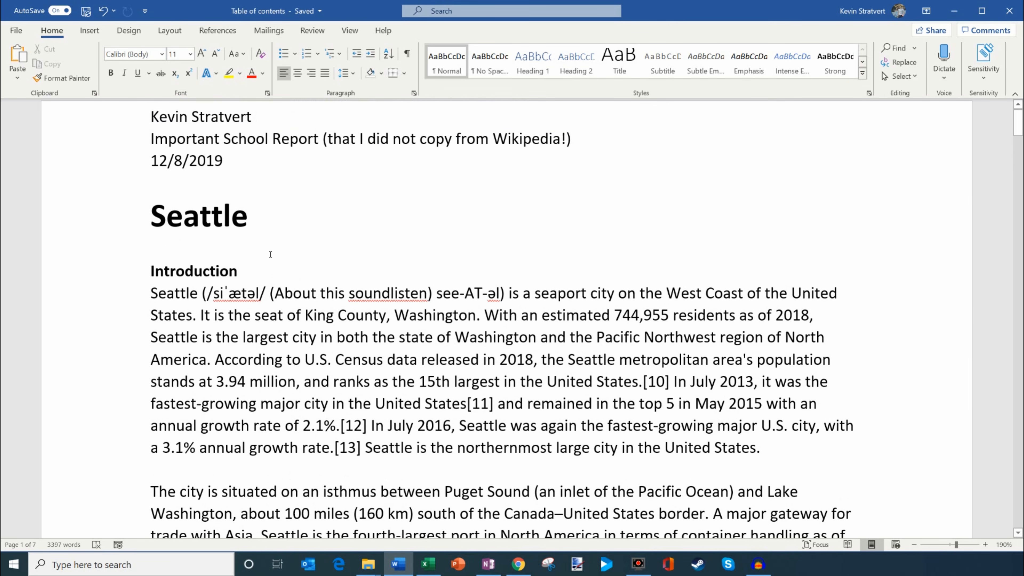
Step: Apply the Title style to the "Seattle" line at the start of the report
left_click(259, 216)
left_click_drag(272, 215, 126, 218)
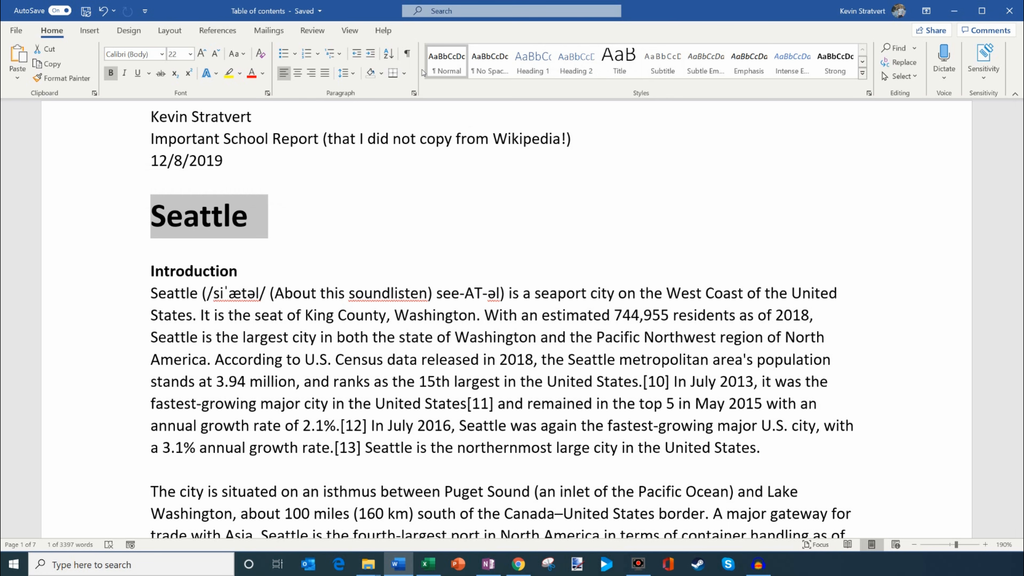
left_click(622, 66)
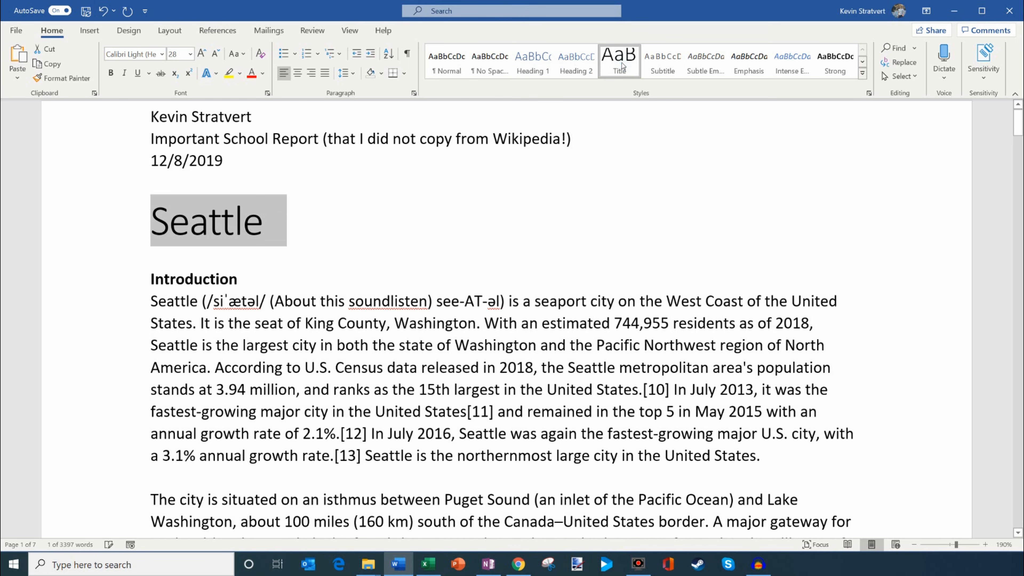
Step: Apply the Heading 1 style to the "Introduction" section heading
left_click(265, 279)
left_click_drag(235, 281, 151, 279)
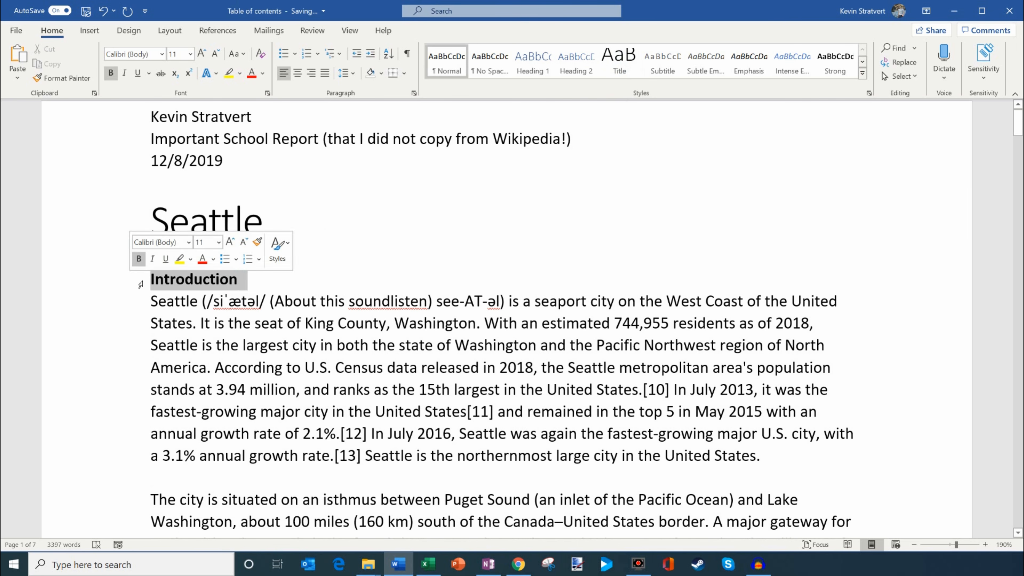
left_click(544, 61)
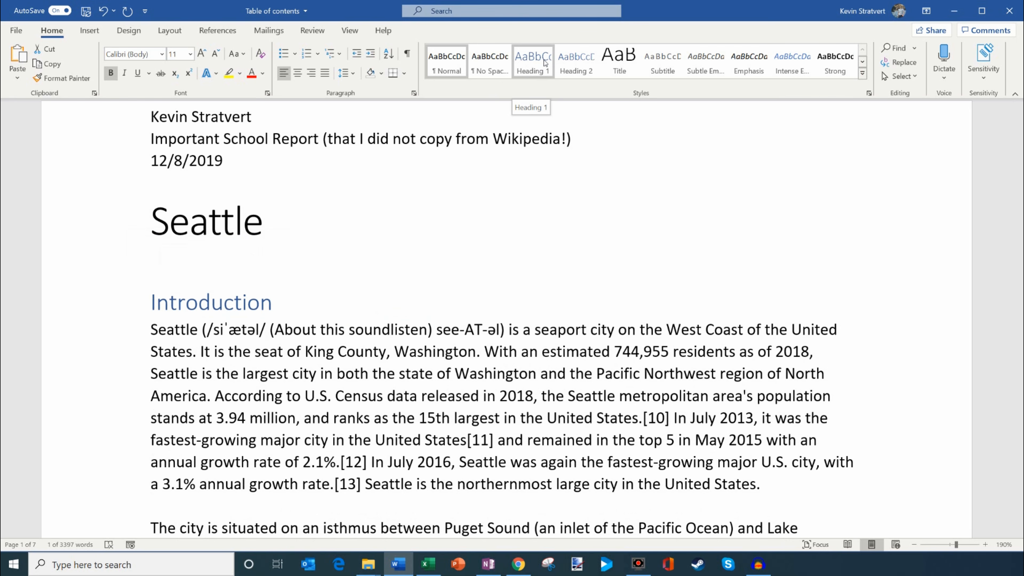
left_click(545, 61)
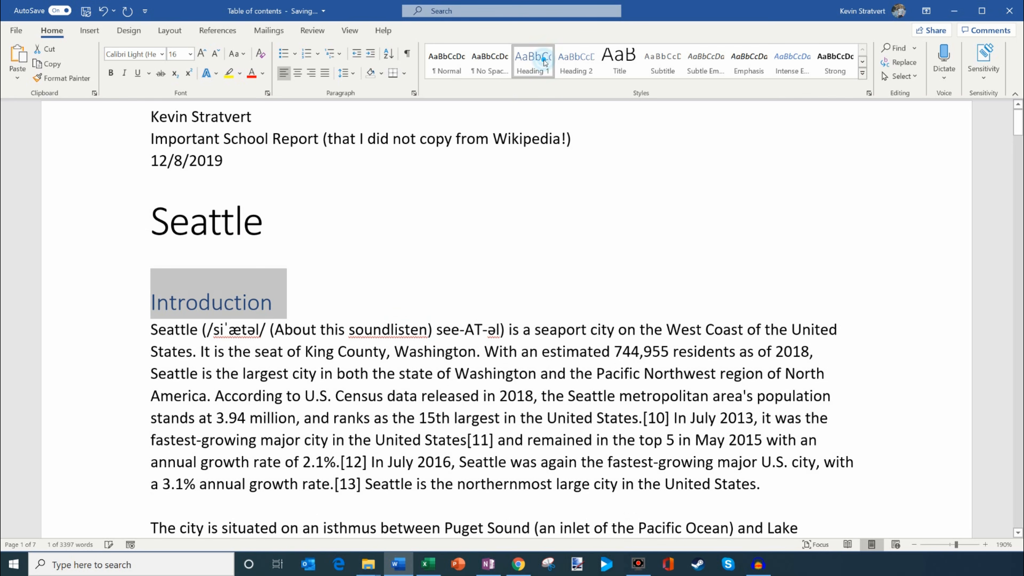
left_click(330, 251)
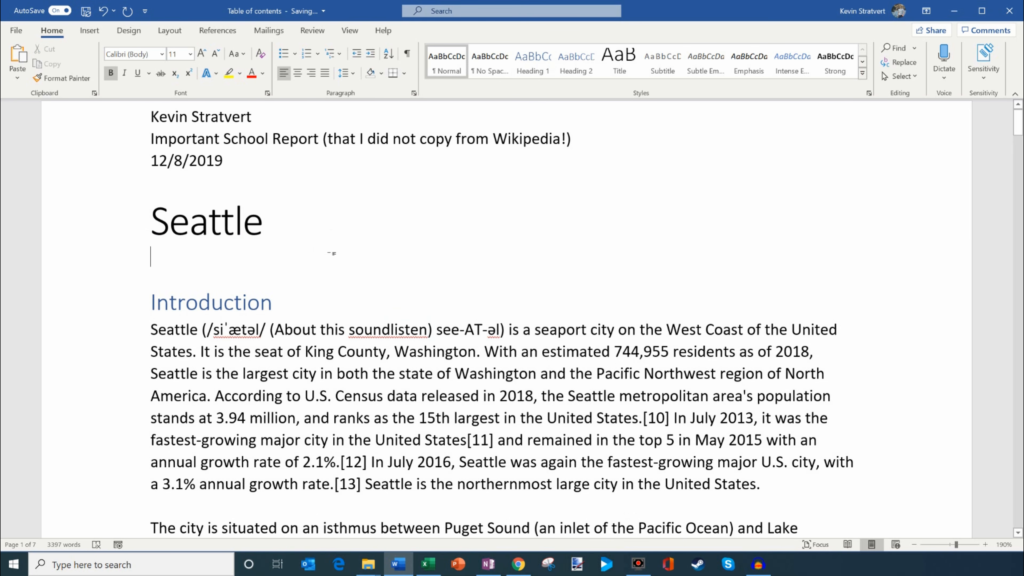
left_click(283, 306)
Step: Apply the Heading 1 style to the "History" section heading on page 2
scroll(338, 301, "down", 10)
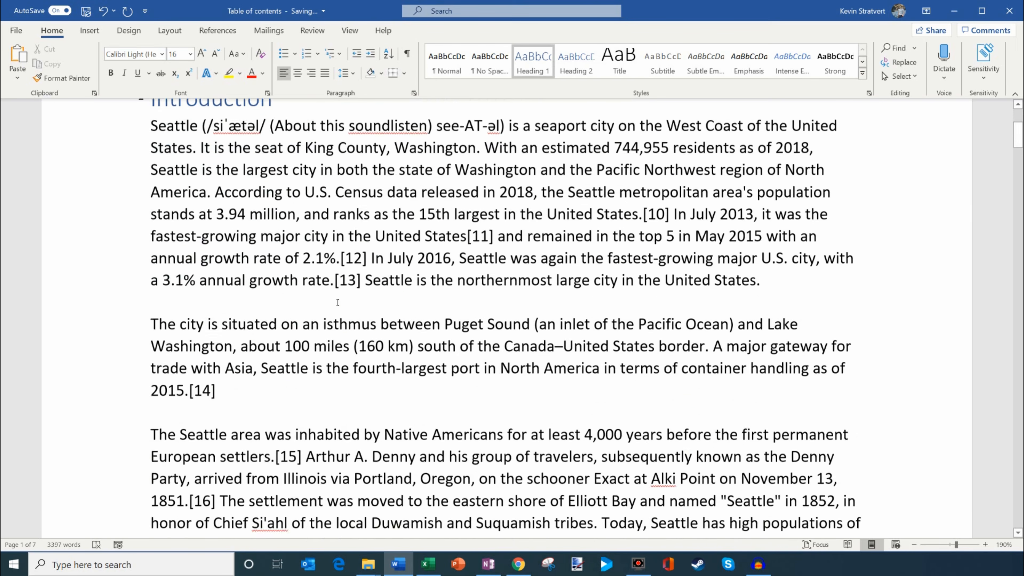
scroll(338, 301, "down", 8)
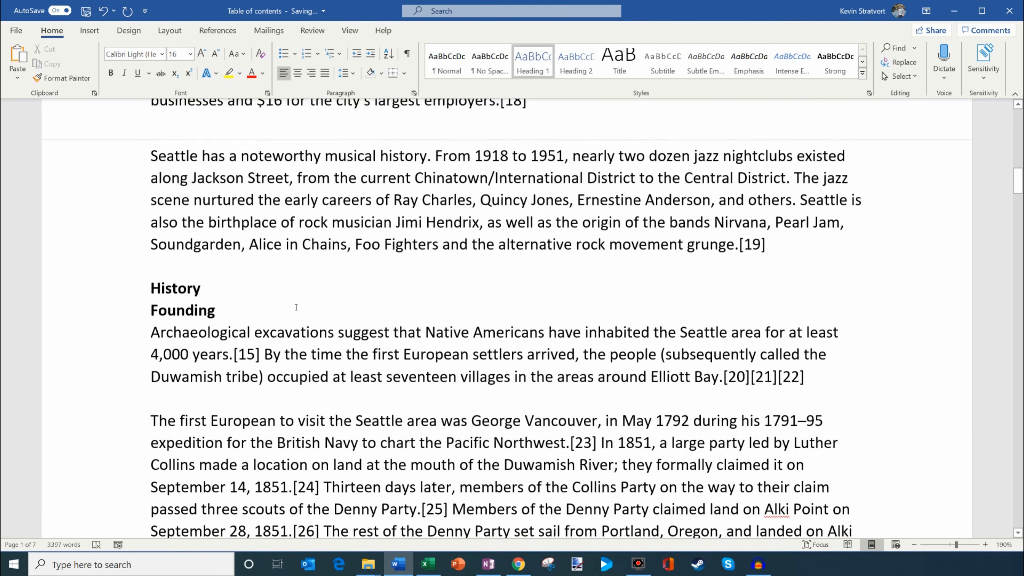
left_click(213, 273)
left_click(128, 280)
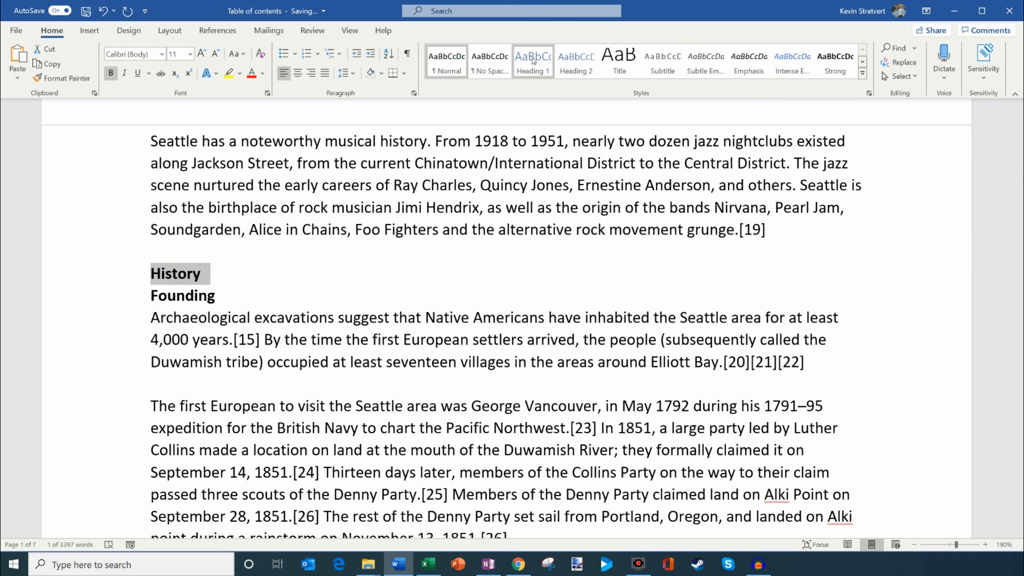
left_click(533, 61)
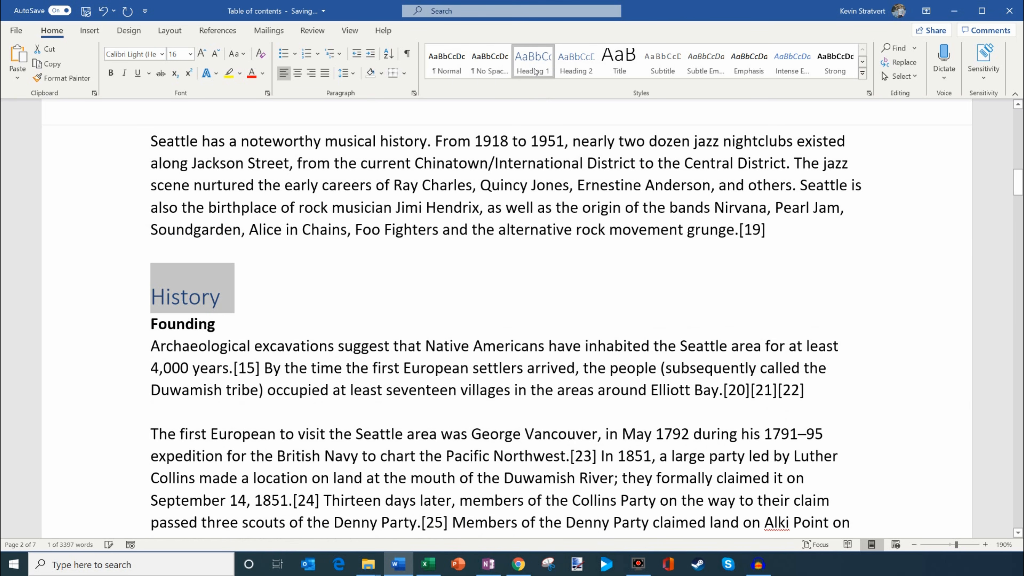
Step: Apply the Heading 2 style to the "Founding" subheading under History
left_click(219, 323)
left_click(106, 323)
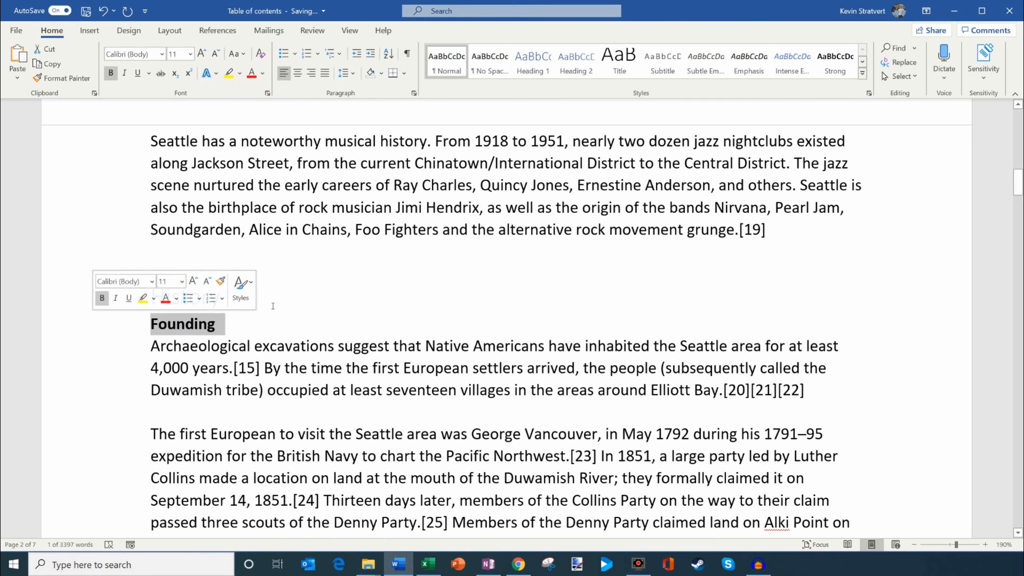
left_click(276, 321)
left_click_drag(224, 325, 150, 322)
left_click(571, 67)
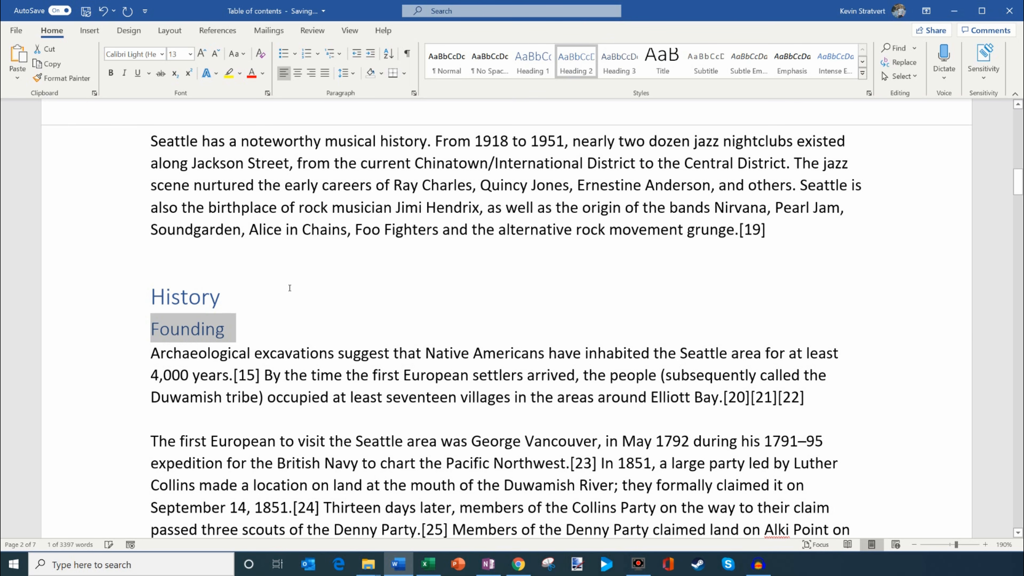
left_click(272, 321)
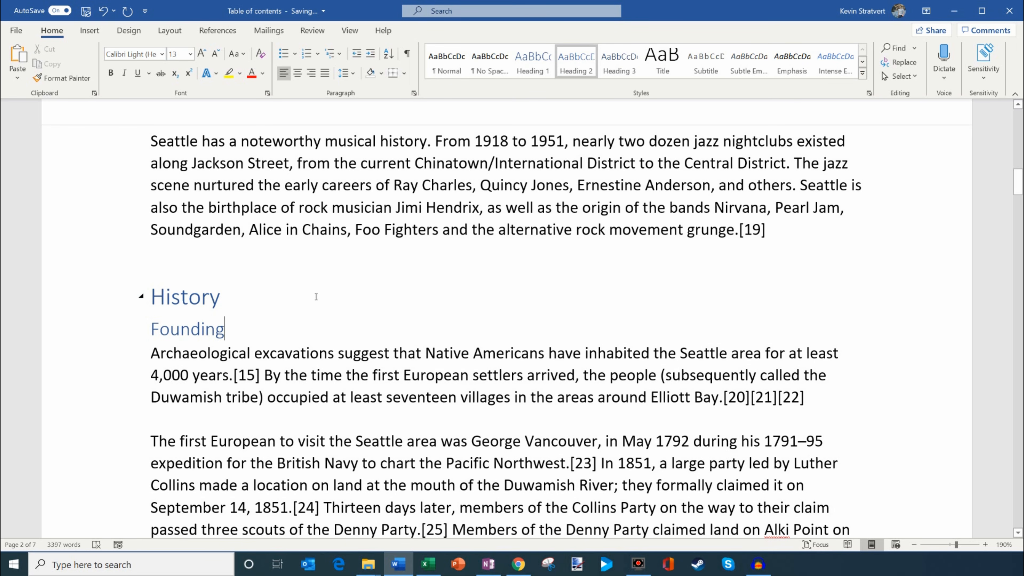
left_click(621, 71)
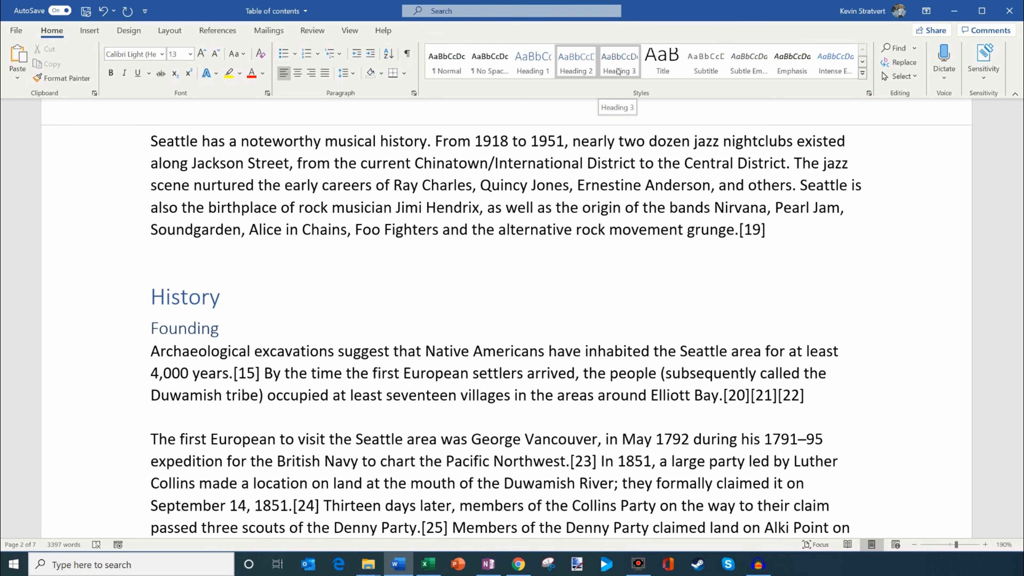
key("ctrl+z")
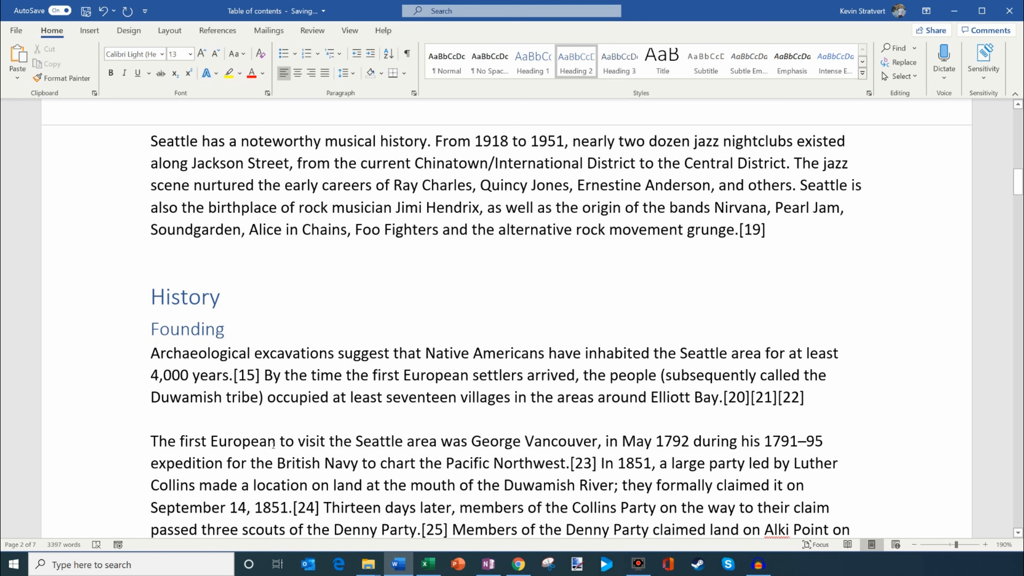
Step: Apply the Heading 2 style to the "Duwamps 1852–1853" subheading in the History section
scroll(194, 276, "down", 6)
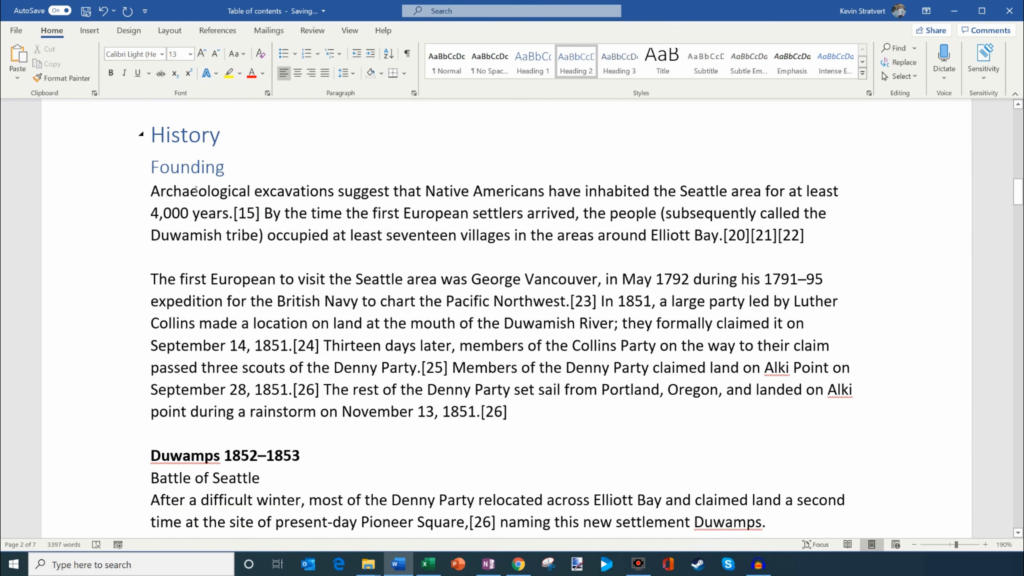
triple_click(317, 351)
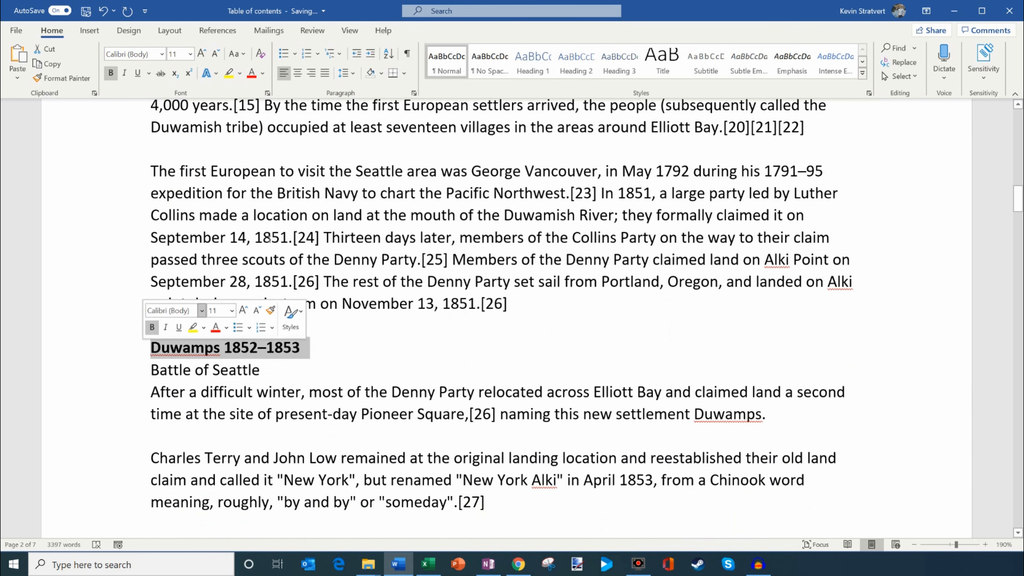
left_click(572, 68)
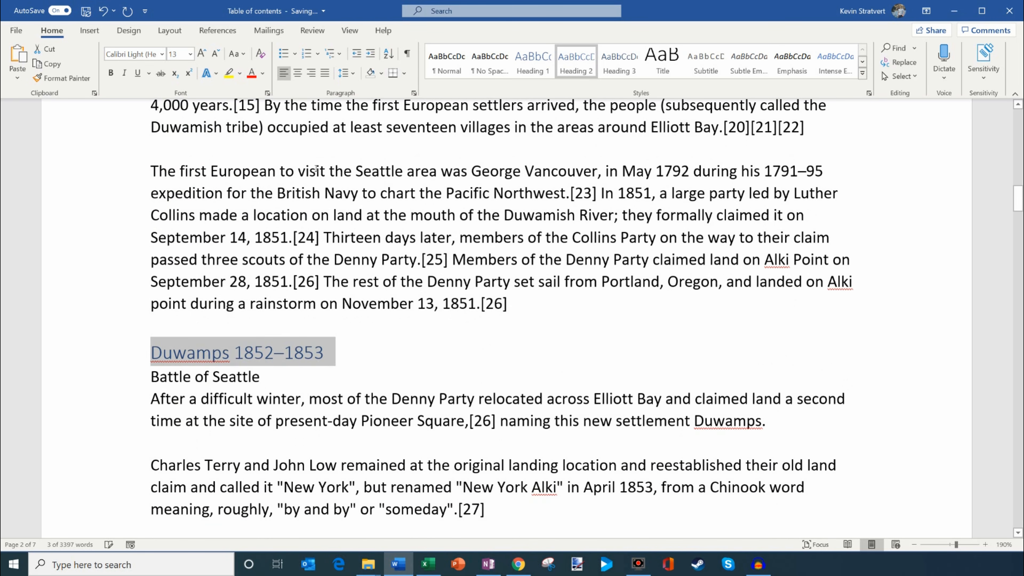
Step: Apply the Heading 1 style to the "Geography" section heading
scroll(248, 204, "down", 4)
scroll(249, 204, "down", 5)
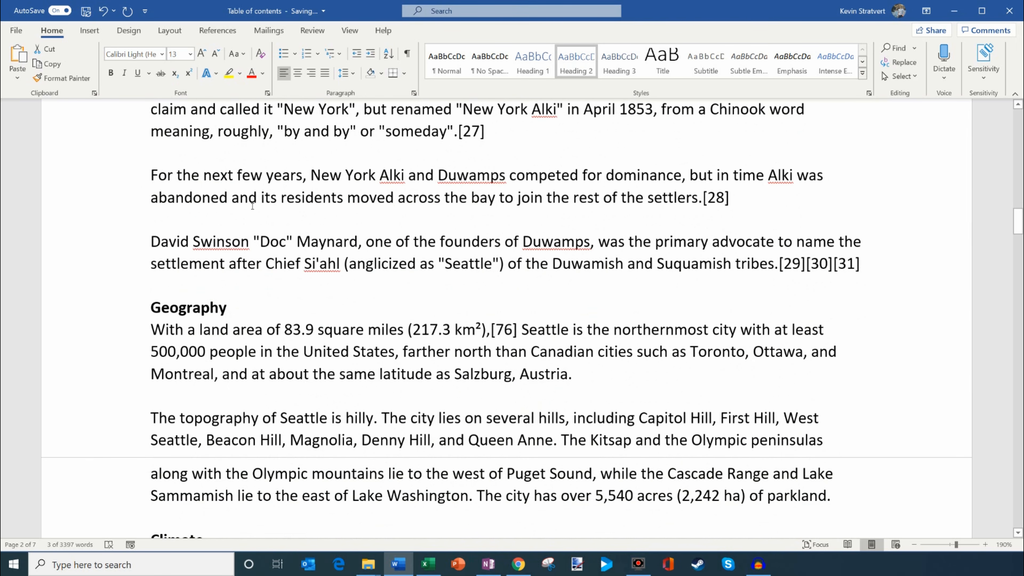
triple_click(256, 313)
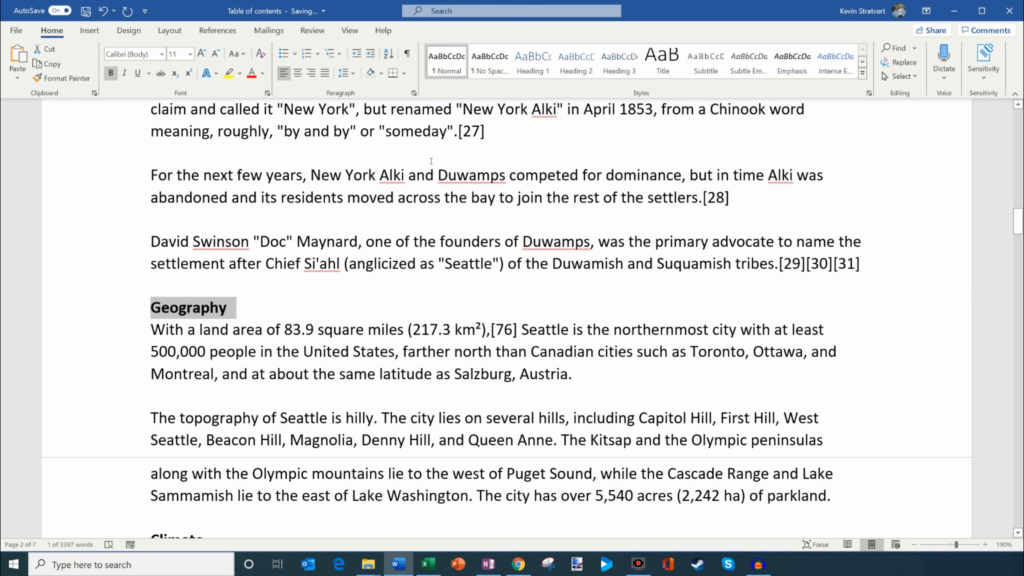
left_click(535, 56)
scroll(327, 252, "down", 5)
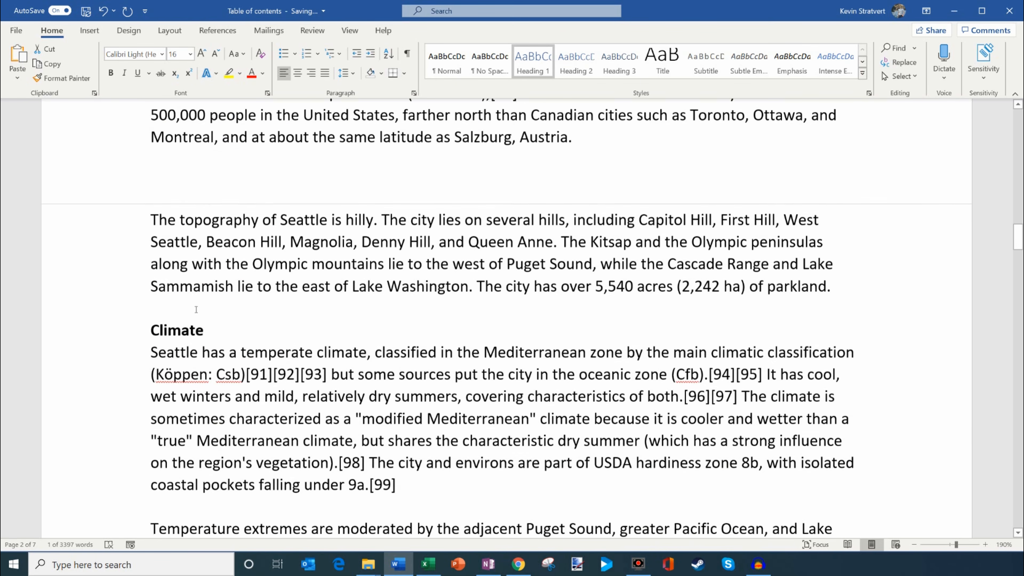
Step: Apply the Heading 1 style to the "Climate" section heading
triple_click(218, 330)
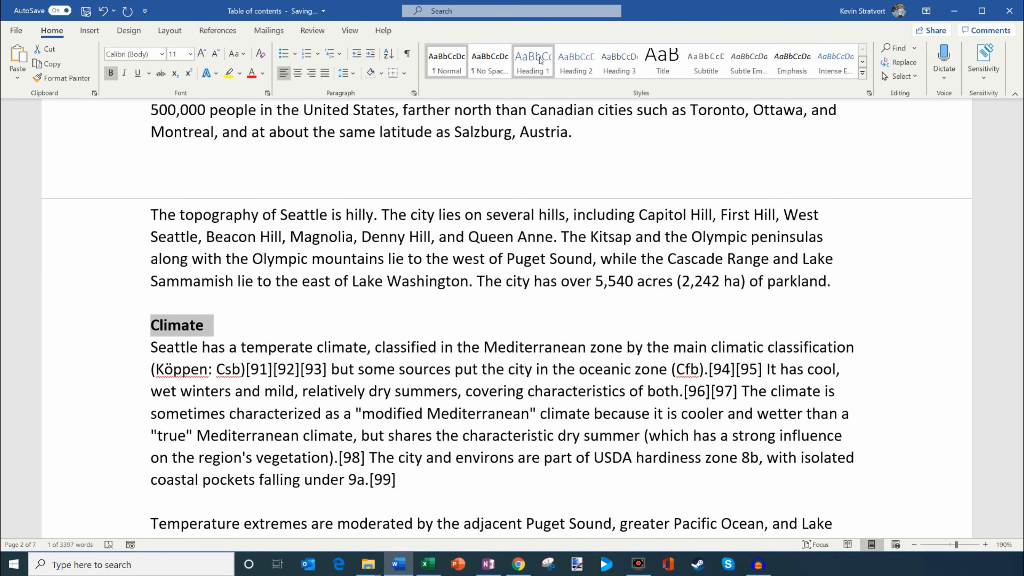
left_click(540, 59)
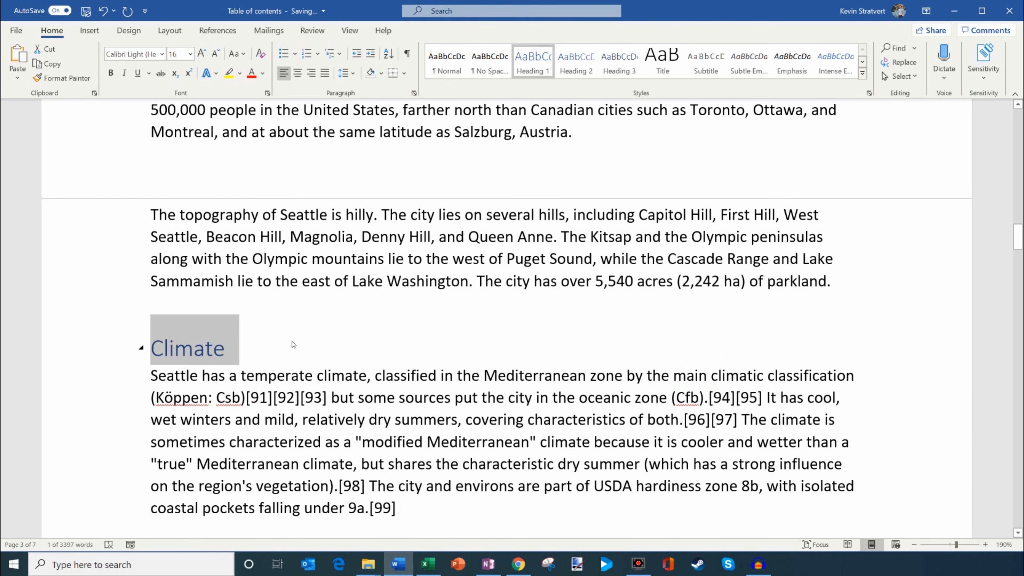
left_click(266, 305)
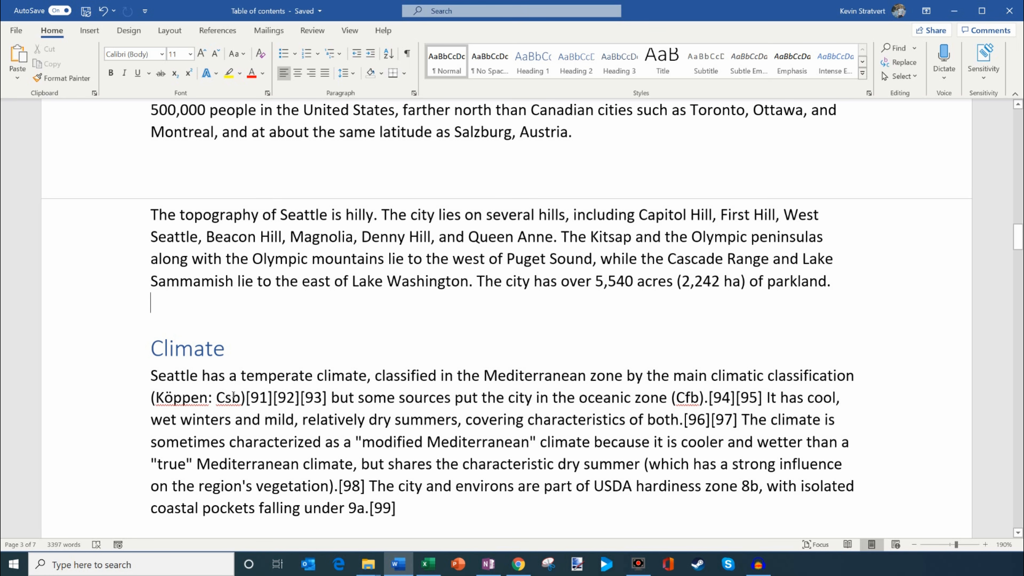
Step: Apply the Heading 1 style to the "Economy" section heading after the Climate section
scroll(213, 215, "down", 2)
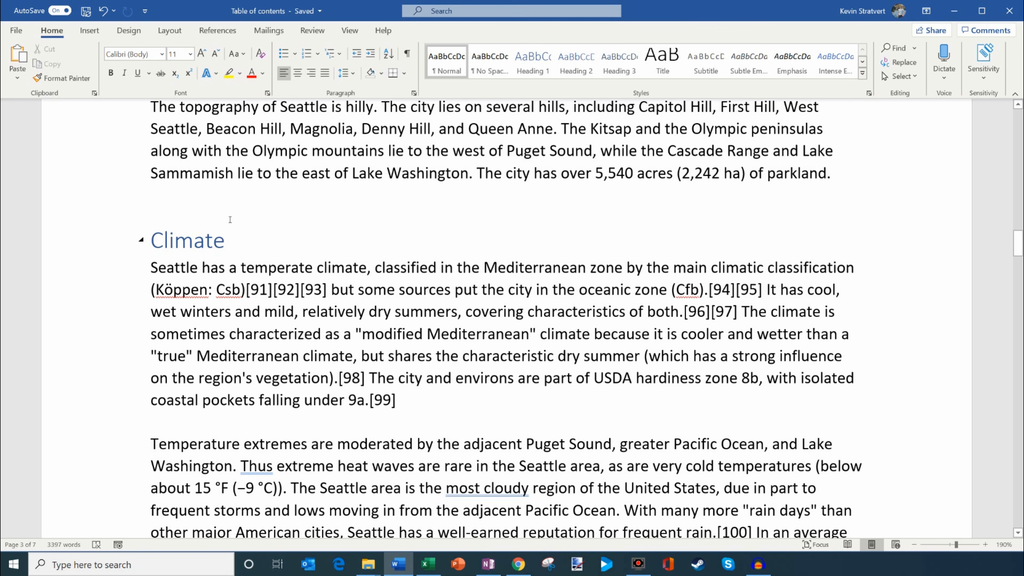
scroll(231, 219, "down", 1)
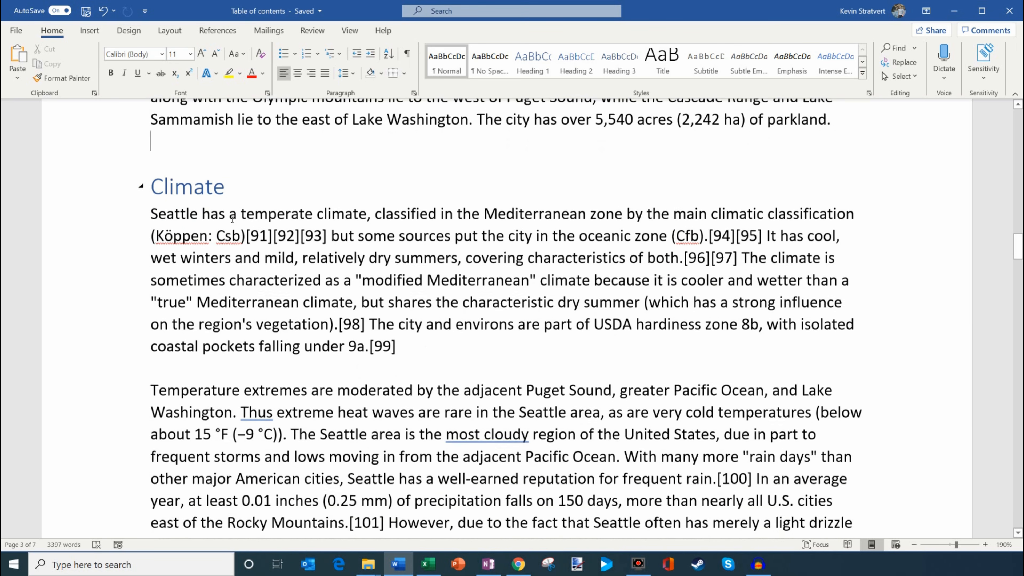
scroll(206, 194, "down", 15)
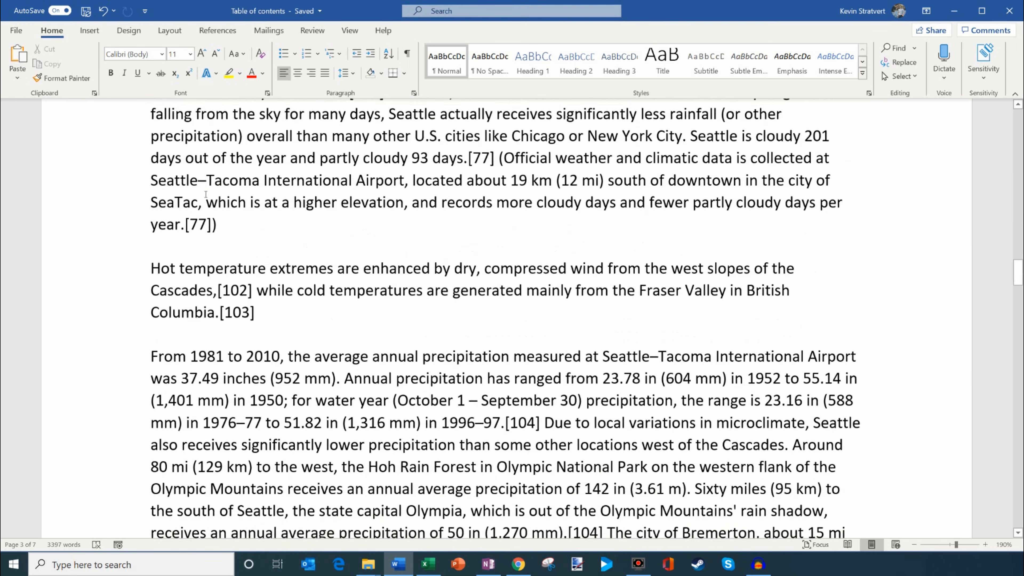
scroll(206, 194, "down", 2)
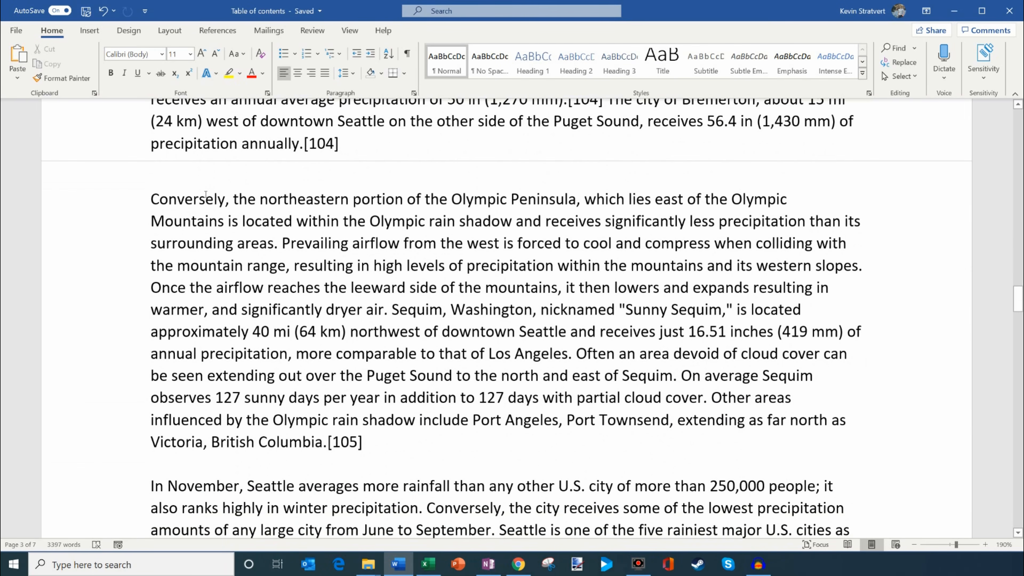
scroll(206, 194, "down", 14)
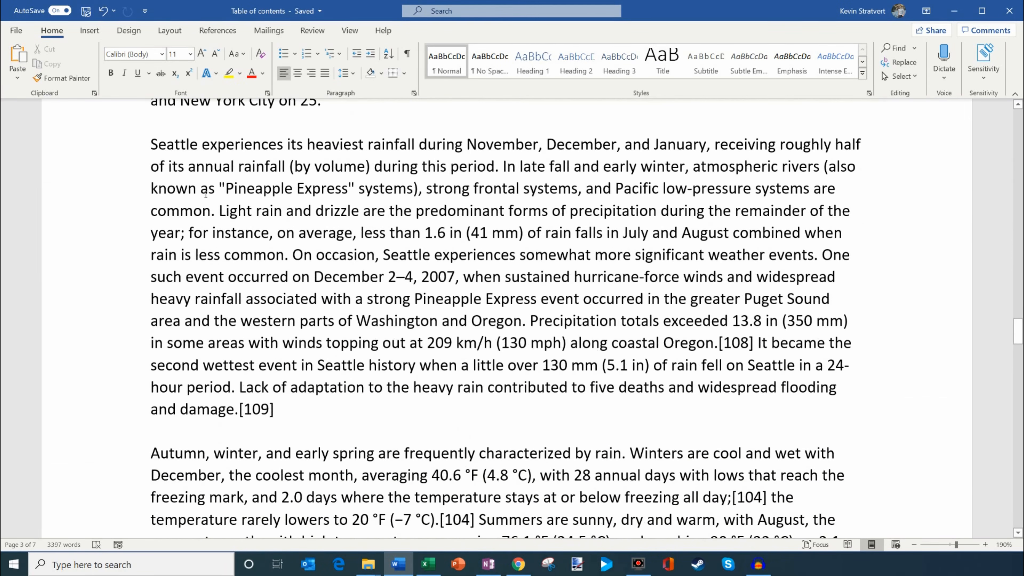
scroll(205, 194, "down", 7)
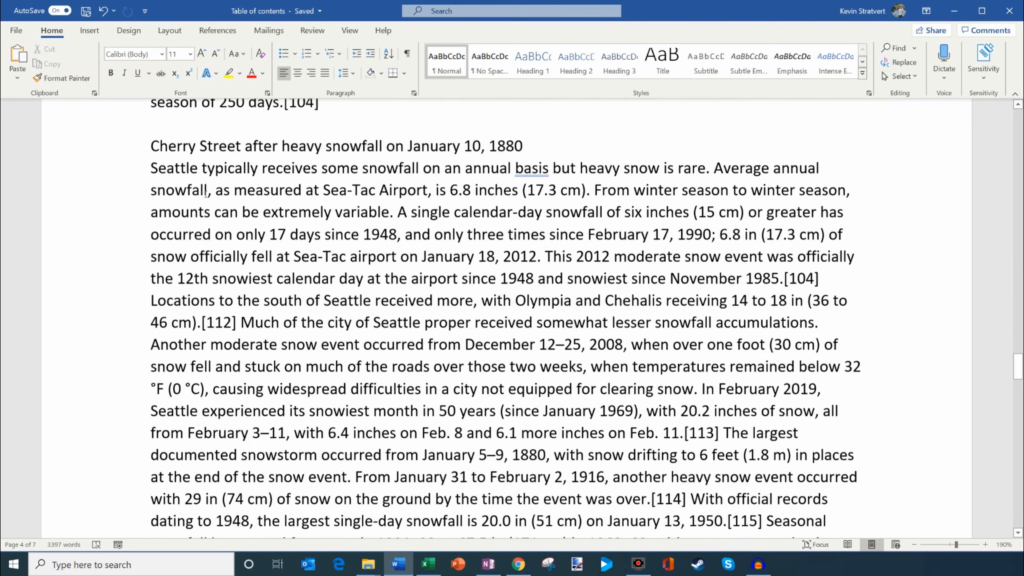
scroll(206, 194, "down", 19)
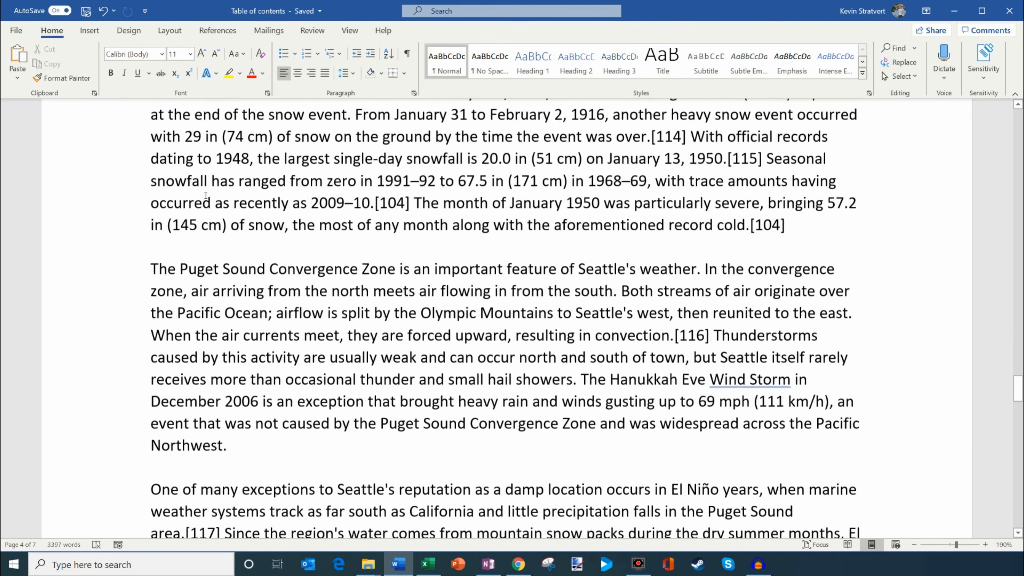
left_click_drag(110, 224, 110, 225)
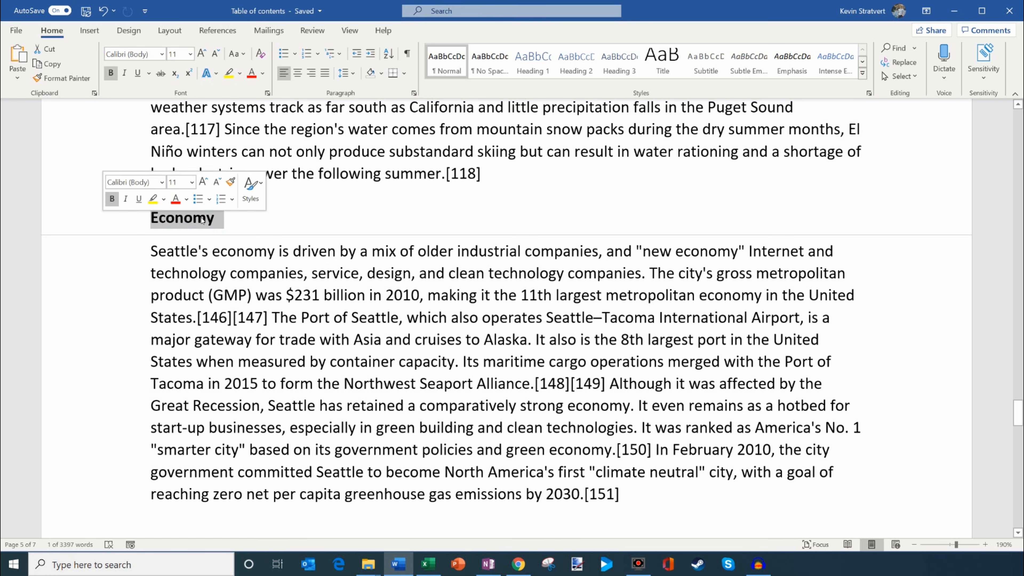
left_click(533, 62)
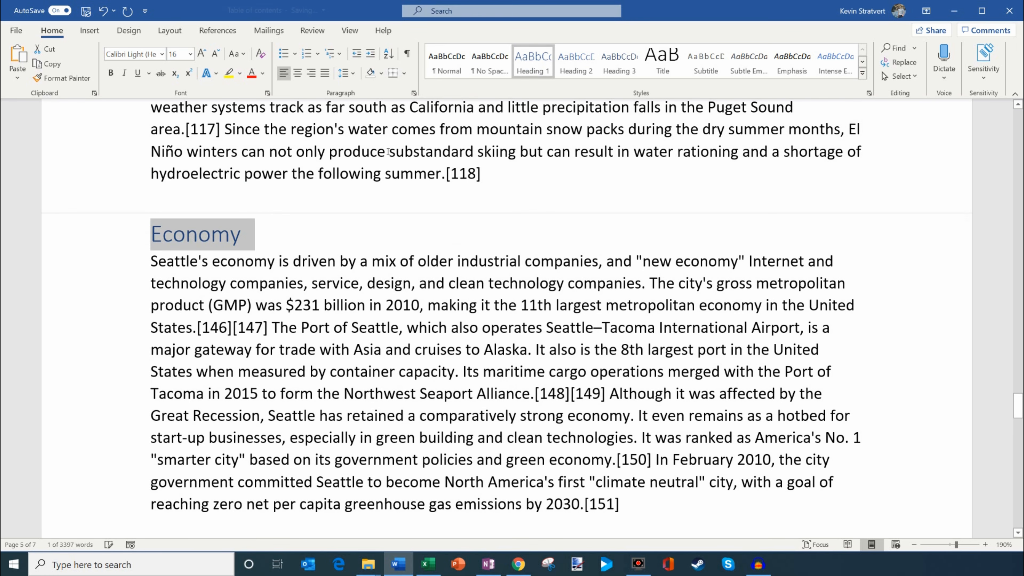
left_click(343, 233)
Step: Look through the Economy section and the end of the Climate section for headings that still need a style
scroll(341, 233, "down", 3)
scroll(282, 363, "up", 2)
scroll(228, 482, "down", 1)
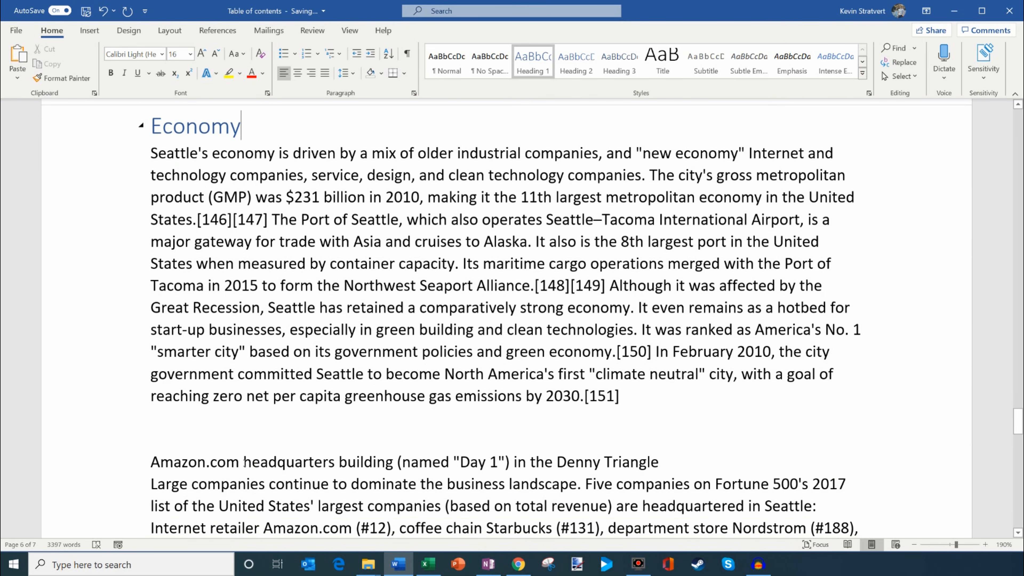
key("Left")
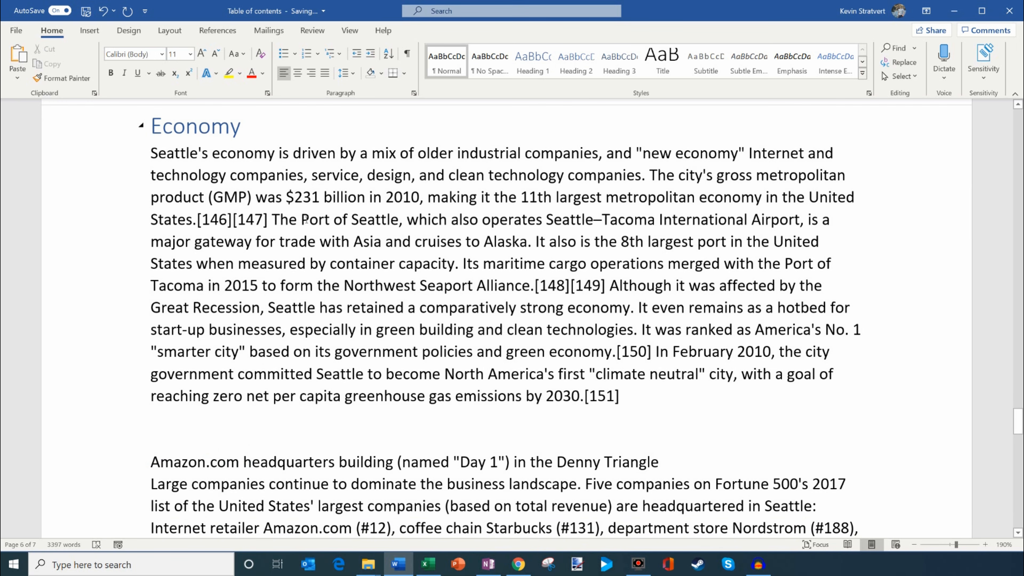
scroll(300, 241, "down", 5)
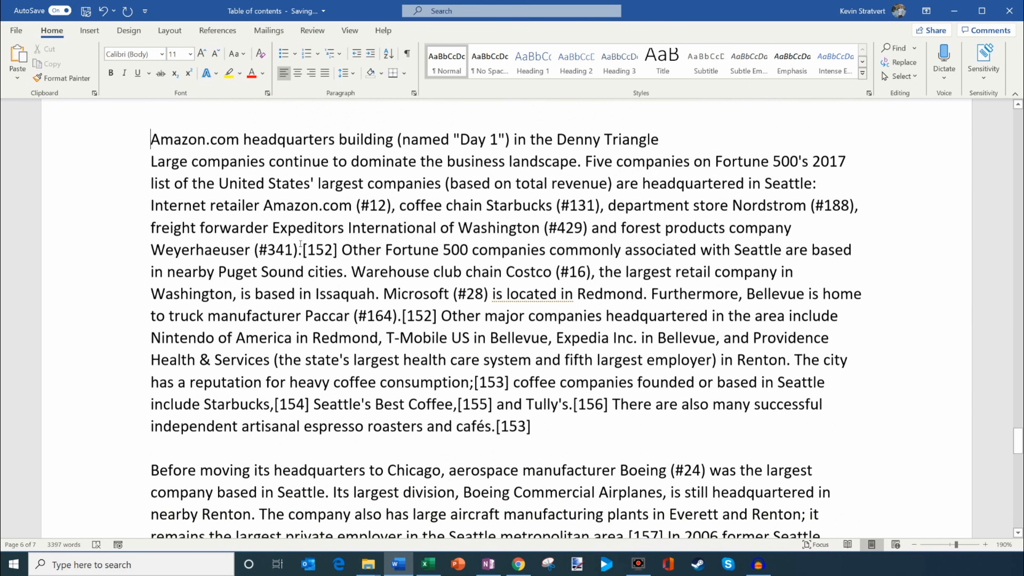
scroll(300, 243, "down", 5)
scroll(300, 243, "up", 15)
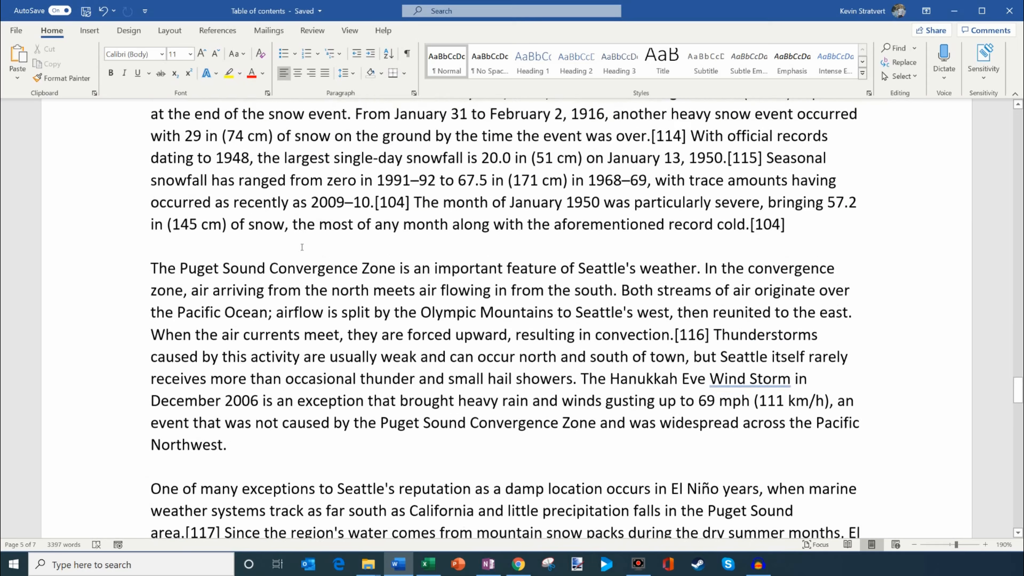
scroll(302, 247, "up", 4)
scroll(301, 247, "down", 12)
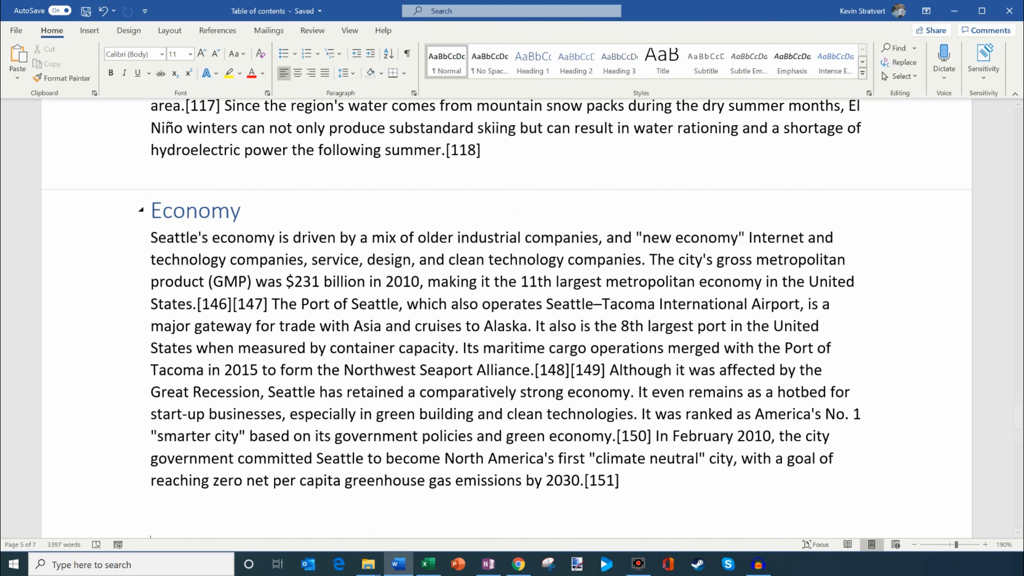
Step: Insert an Automatic Table 1 table of contents on the blank line between the Seattle title and the Introduction heading
mouse_move(1022, 418)
left_mouse_down()
mouse_move(1021, 482)
mouse_move(1021, 119)
left_mouse_up()
left_click(199, 261)
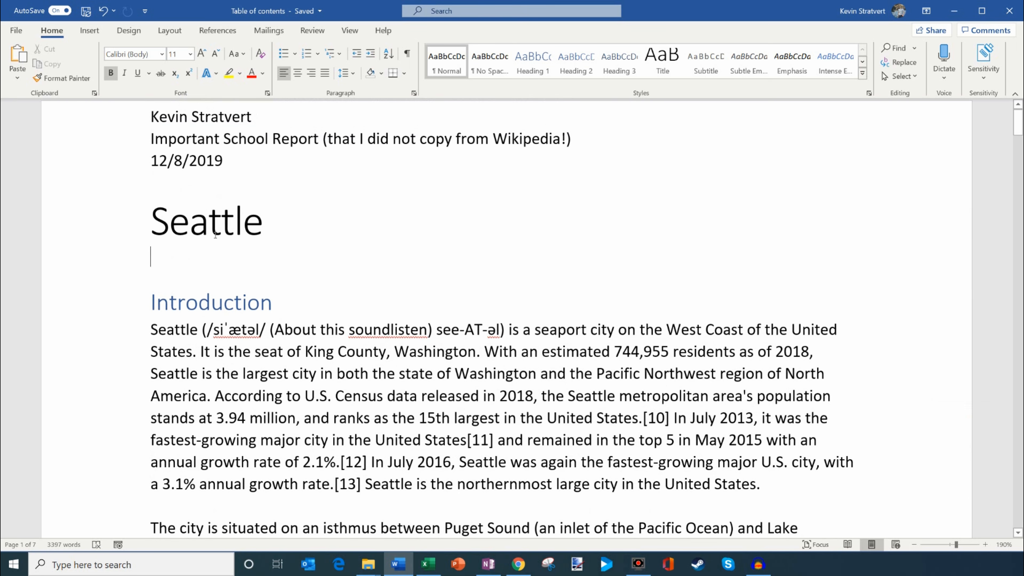
left_click(210, 262)
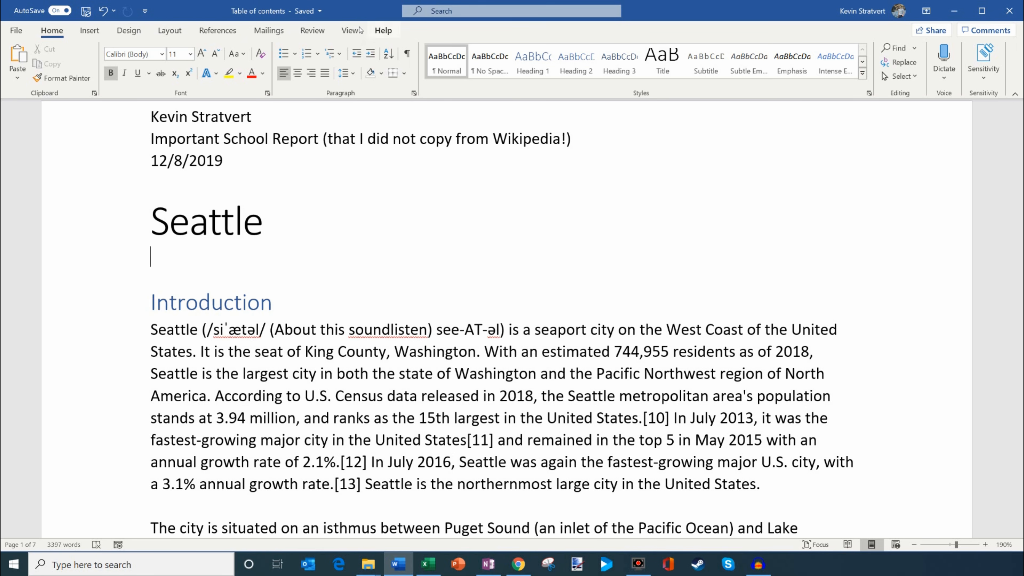
left_click(222, 32)
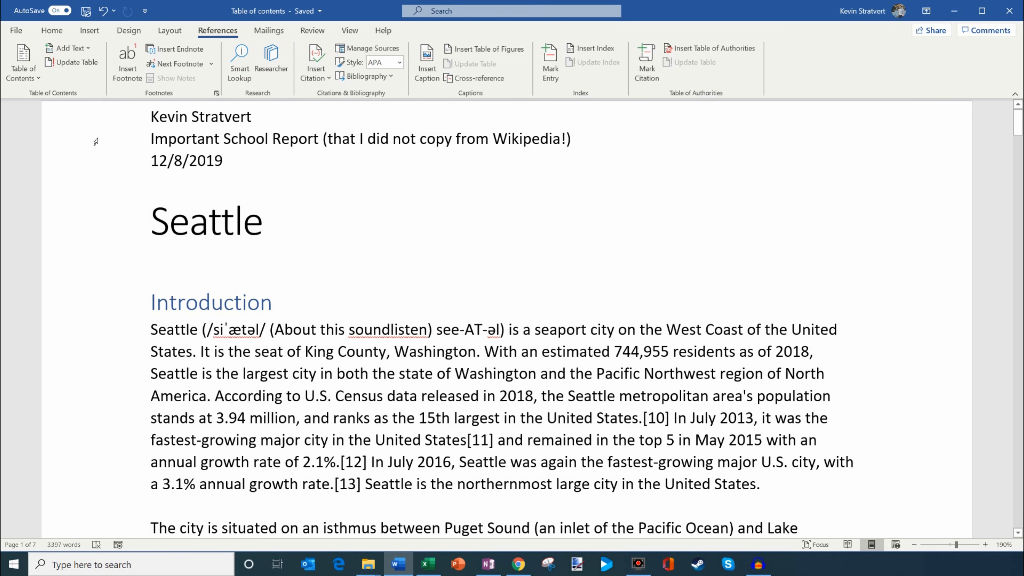
left_click(32, 75)
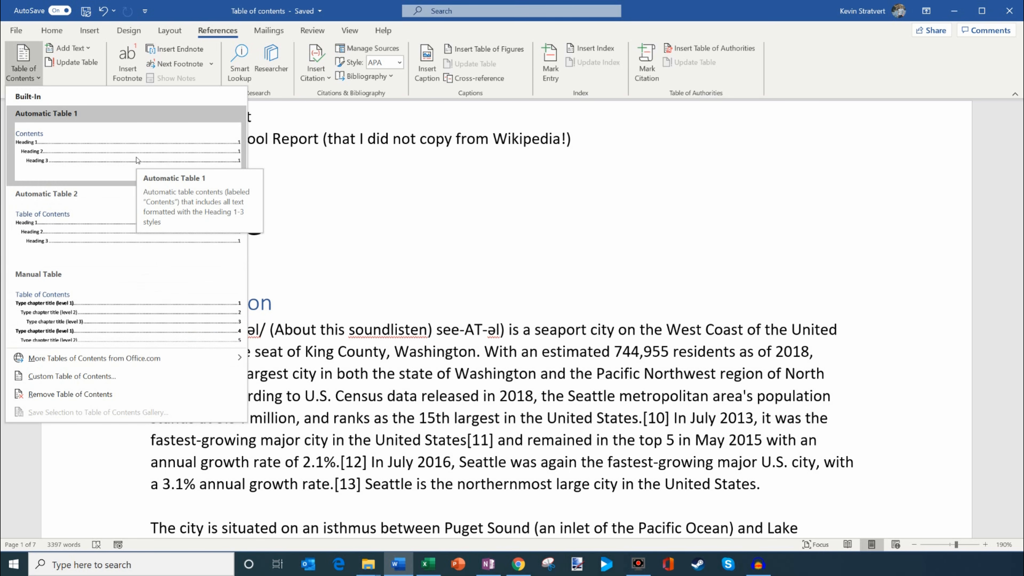
left_click(150, 151)
scroll(242, 293, "up", 5)
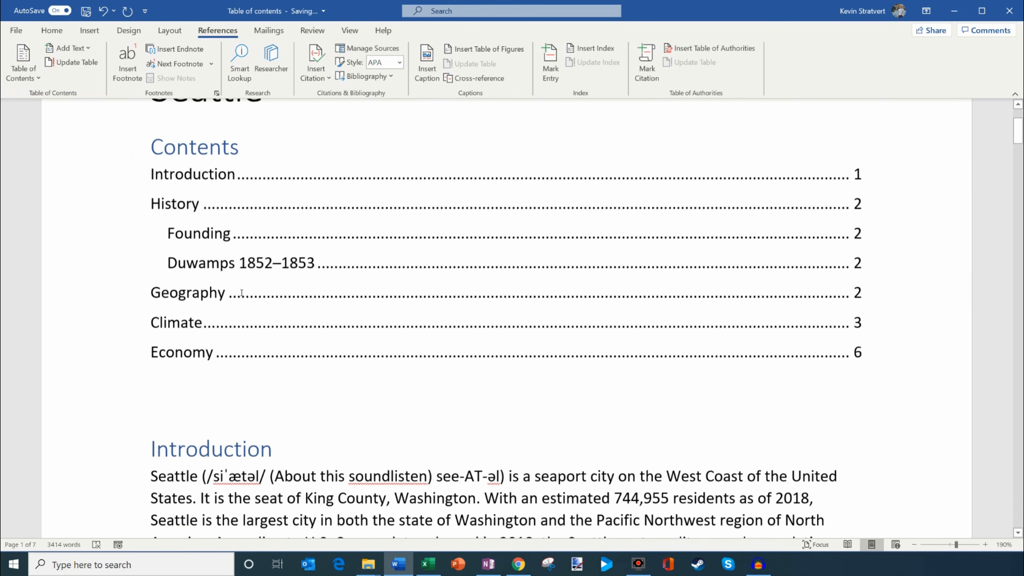
scroll(241, 293, "up", 2)
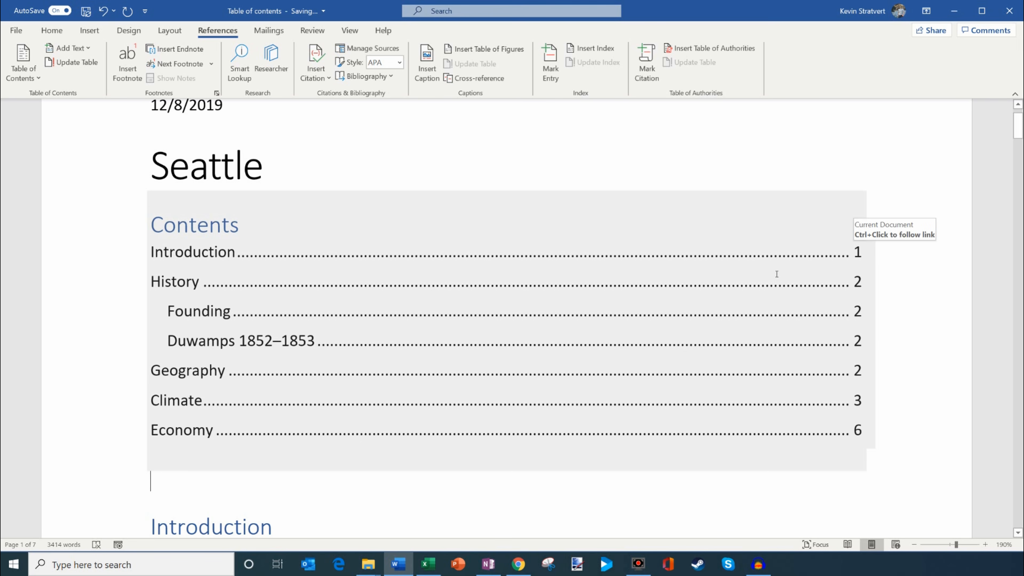
Step: Insert a page break between the table of contents and the Introduction heading
scroll(776, 274, "down", 3)
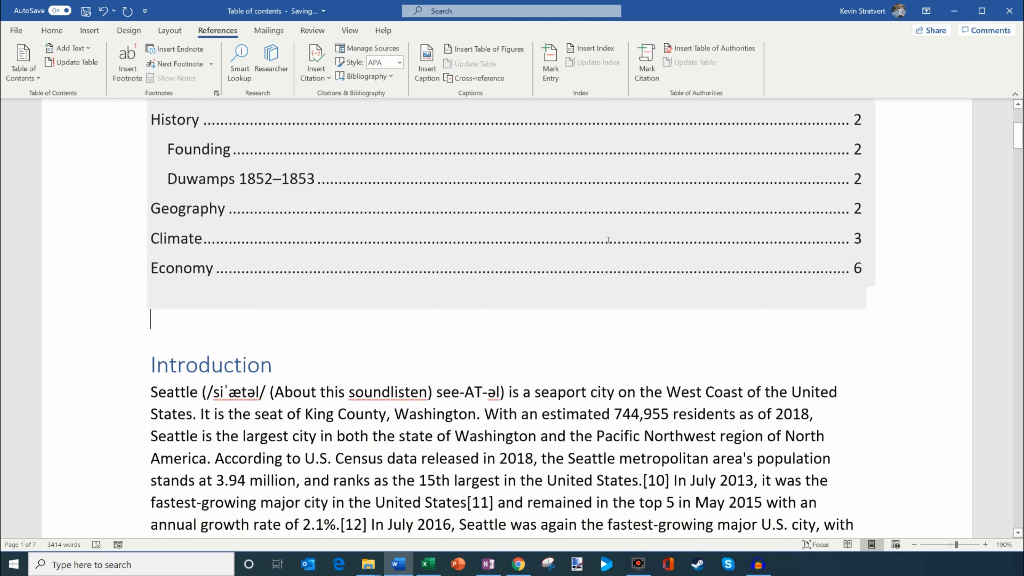
scroll(608, 239, "up", 3)
scroll(579, 315, "down", 5)
left_click(188, 220)
left_click(90, 31)
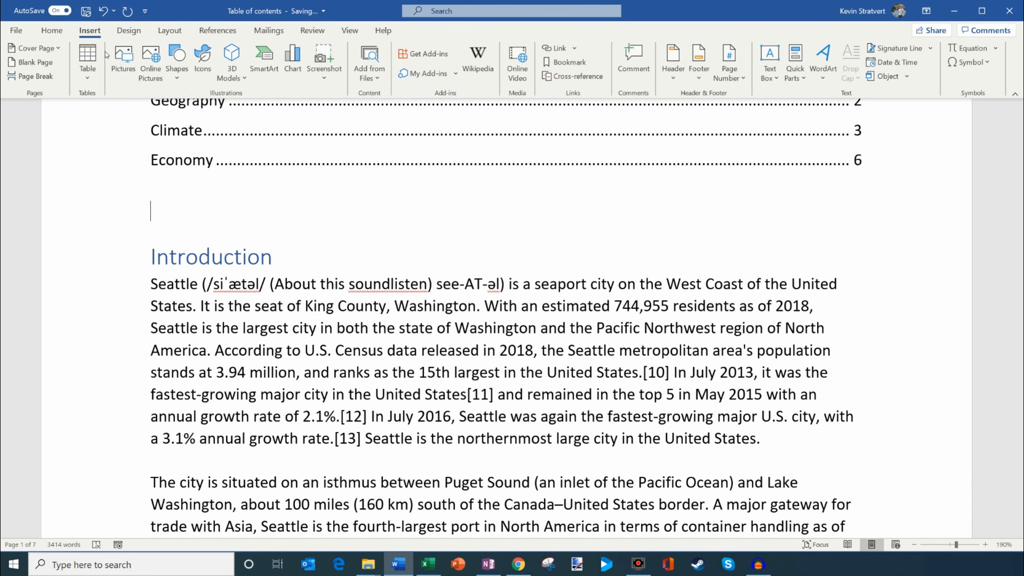
left_click(35, 76)
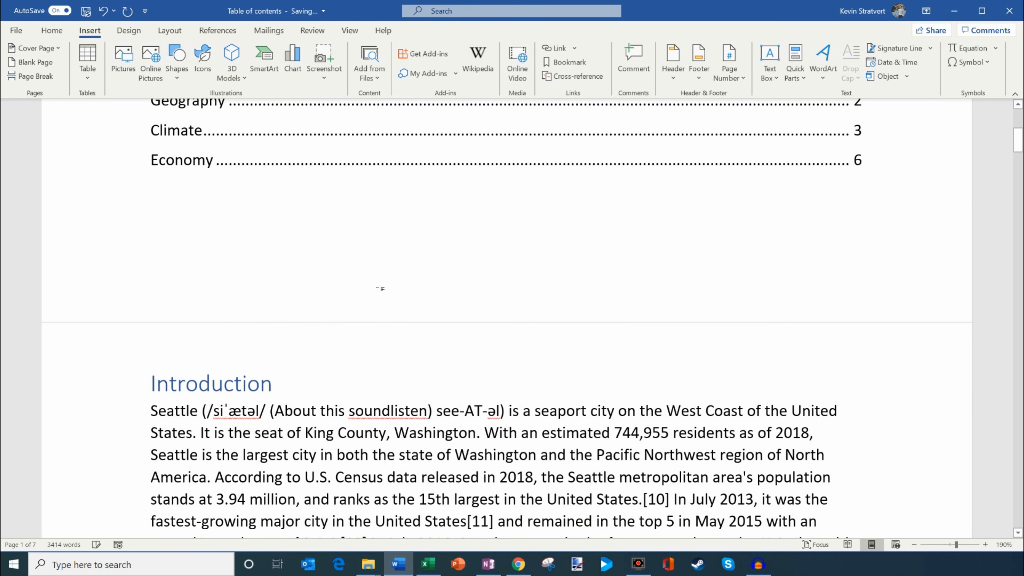
left_click(445, 390)
Step: Update the table of contents with the option to update page numbers only
scroll(402, 386, "up", 5)
scroll(400, 389, "down", 1)
left_click(214, 198)
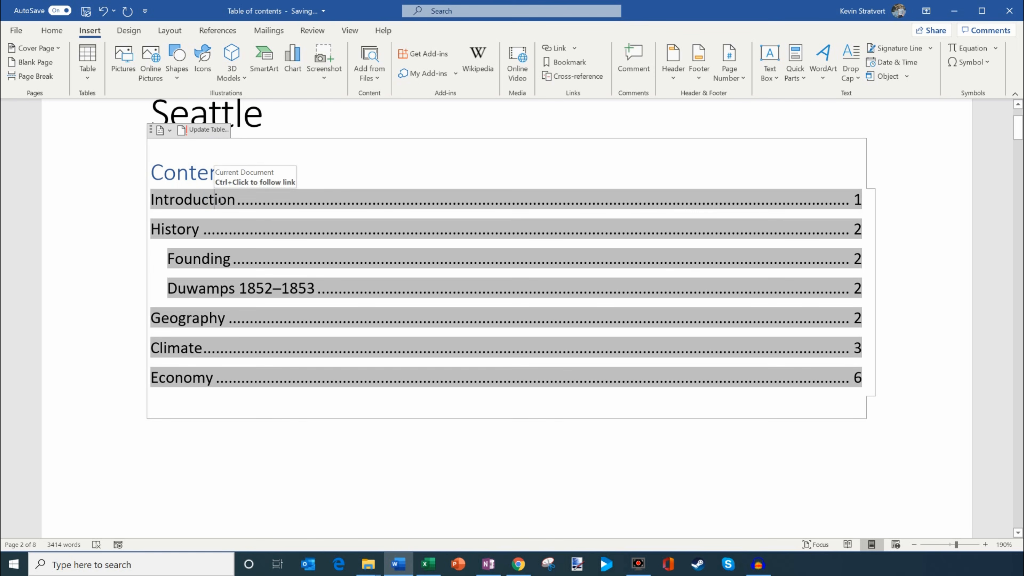
left_click(207, 129)
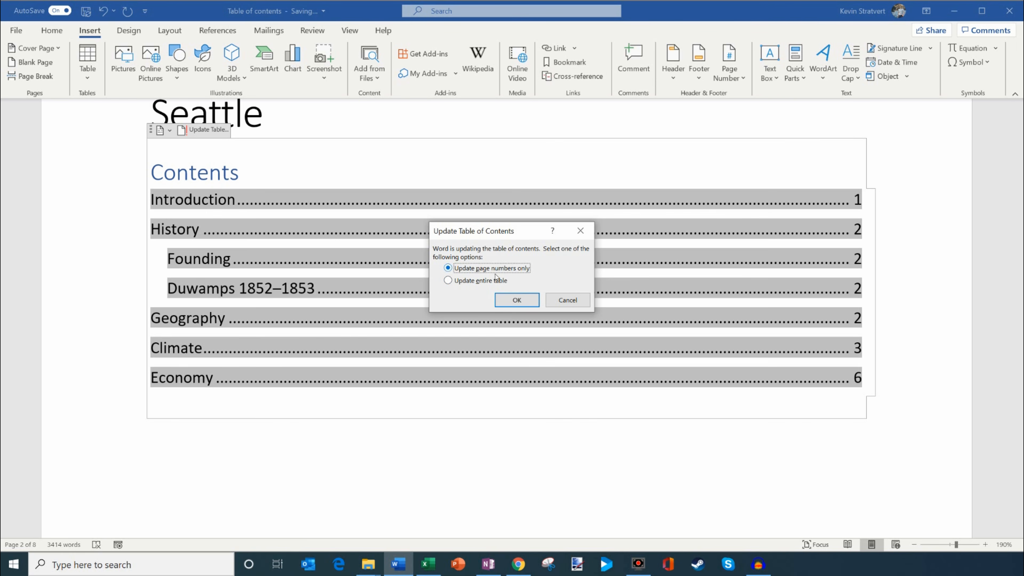
left_click(517, 300)
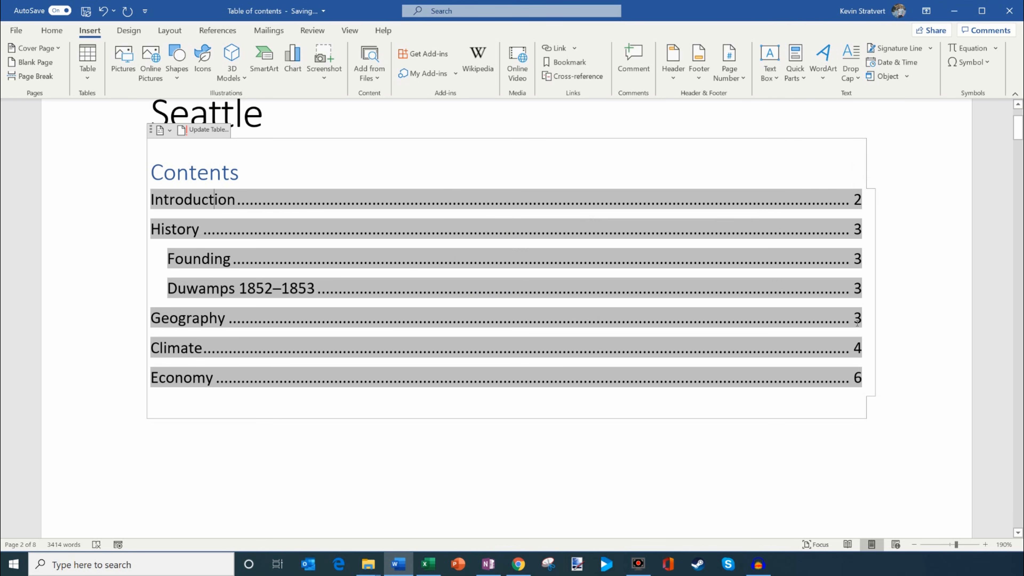
right_click(203, 201)
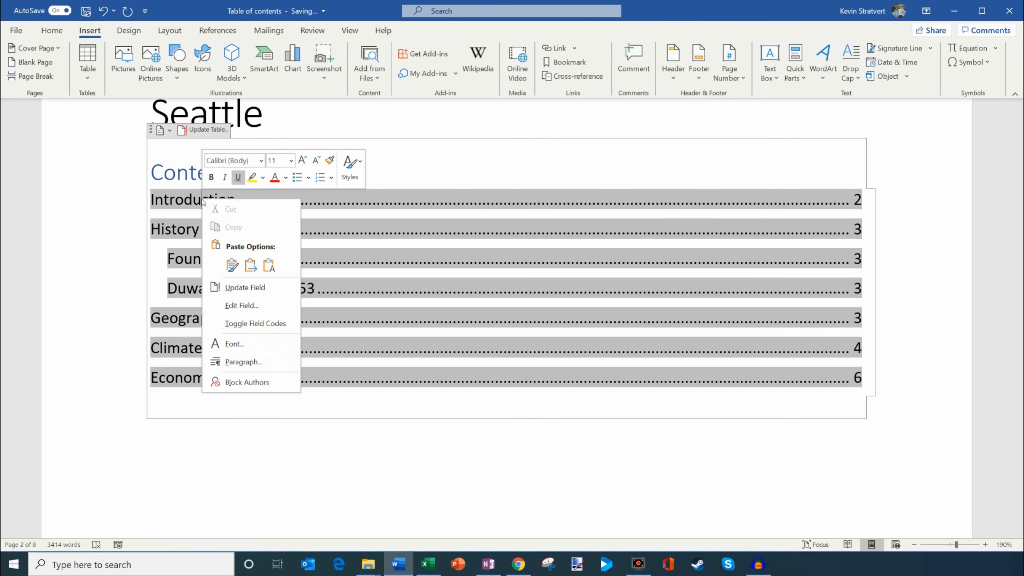
left_click(263, 288)
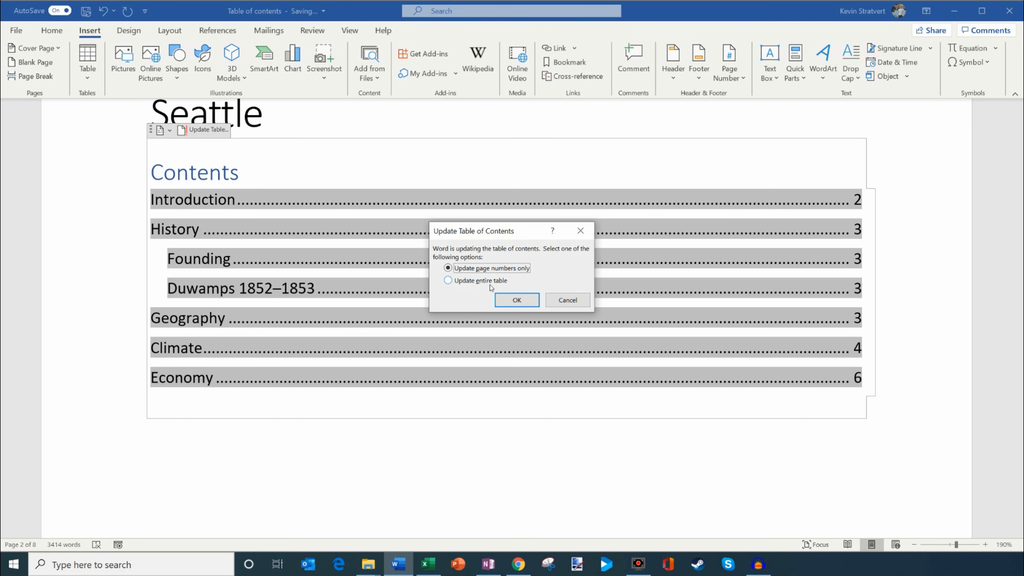
left_click(479, 285)
left_click(567, 299)
Step: Extend the Introduction heading to read "Introduction to my amazing school paper"
scroll(289, 291, "down", 6)
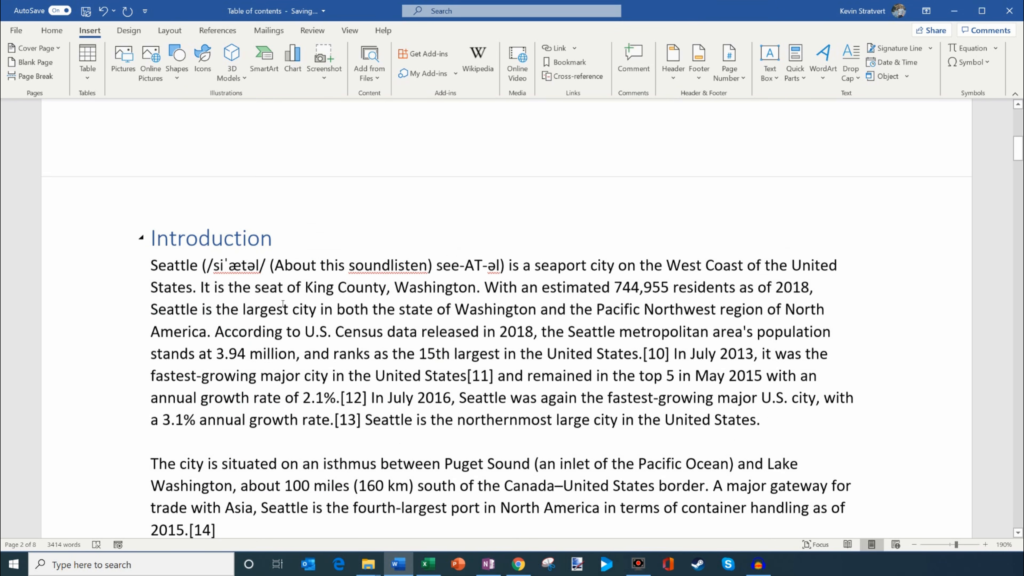
left_click(306, 234)
type("to my")
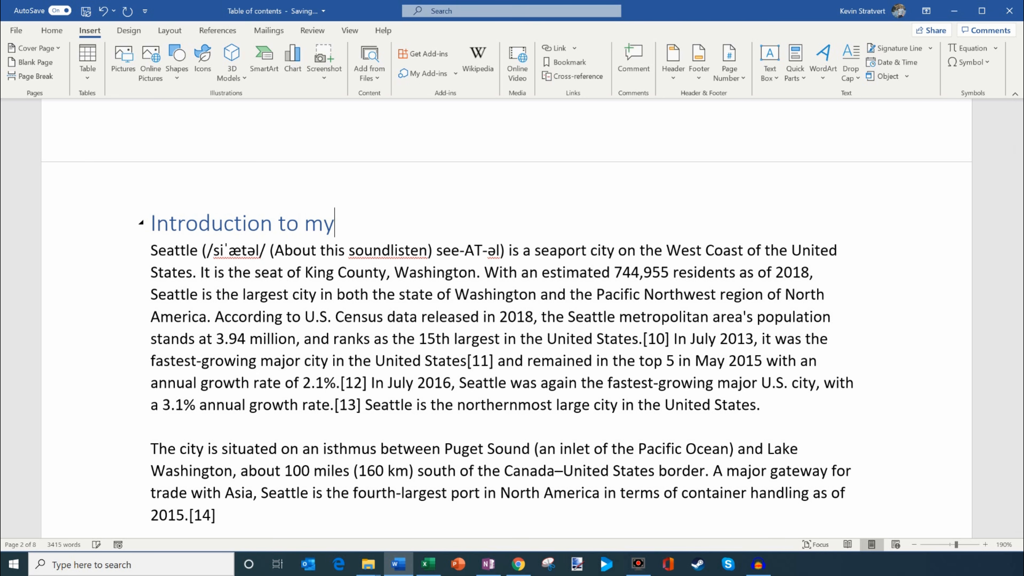
type(" amazing school paper")
Step: Update the table of contents beneath the Seattle title, refreshing its page numbers only
scroll(333, 330, "up", 15)
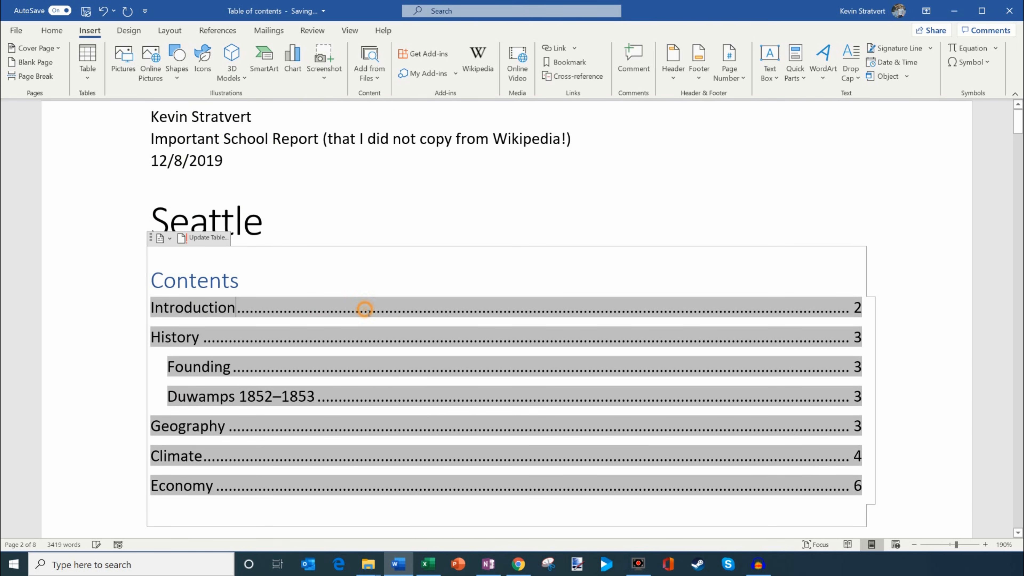
right_click(362, 306)
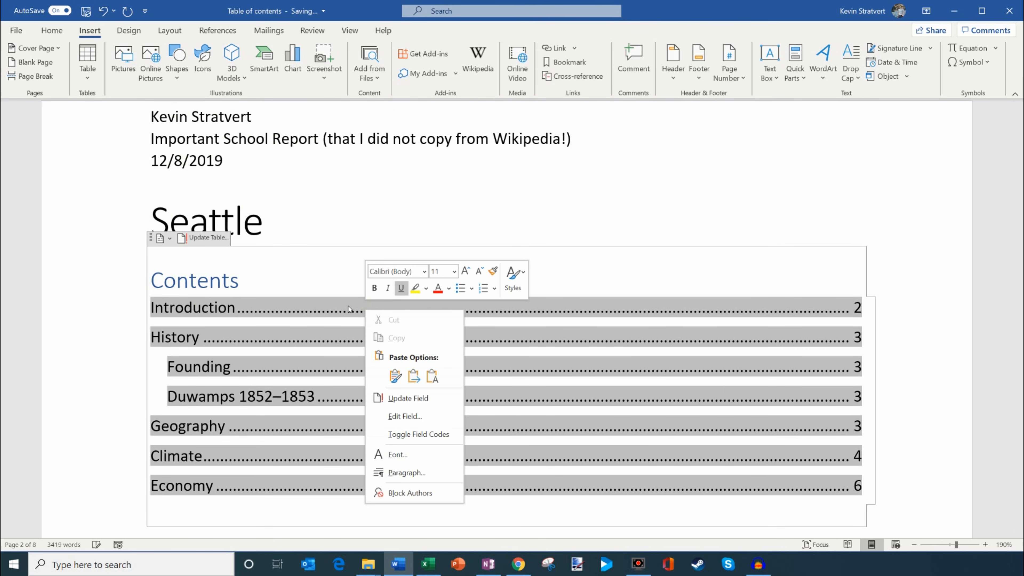
left_click(206, 237)
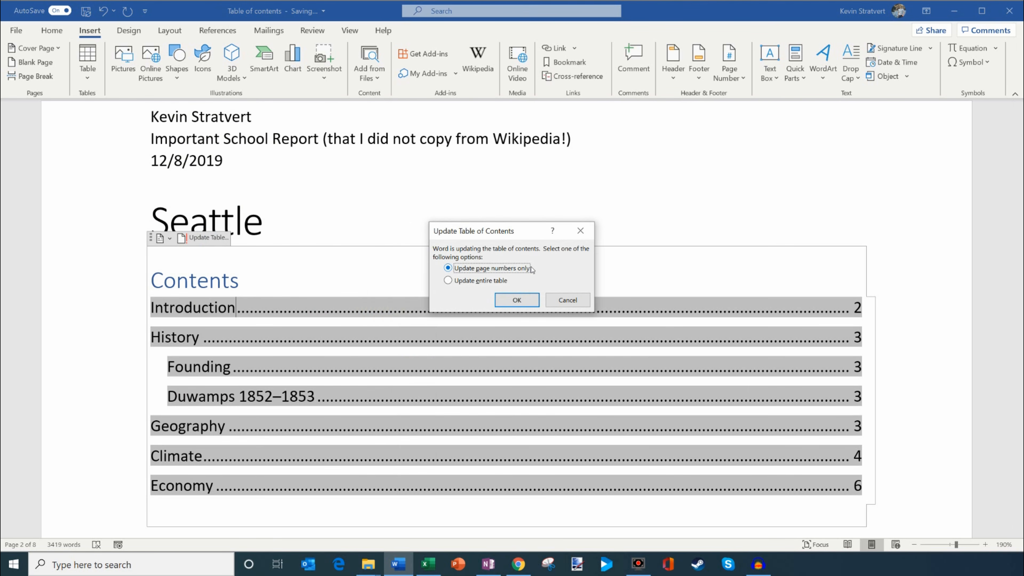
left_click(513, 300)
left_click(335, 312)
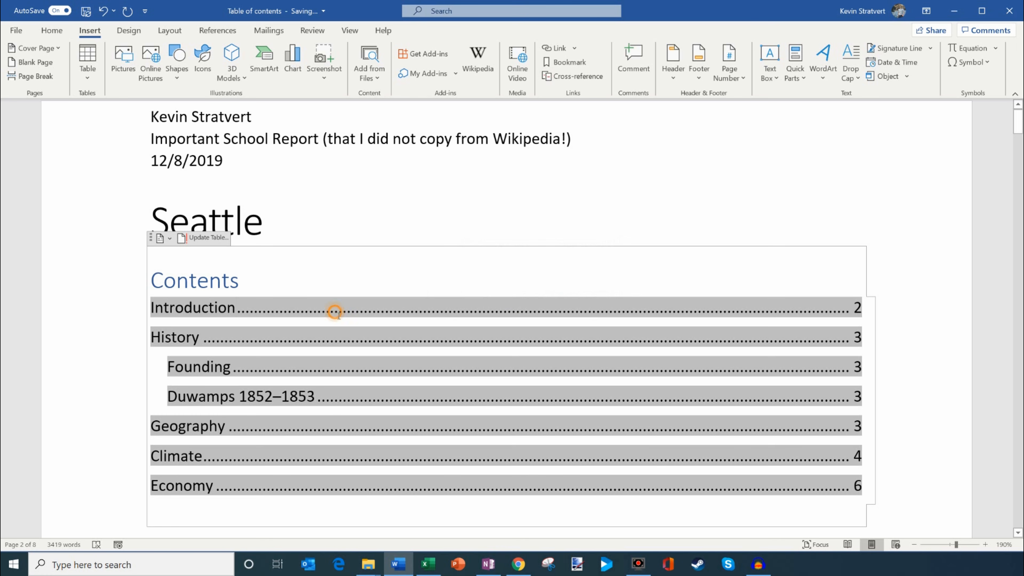
Step: Update the entire table of contents so its entries match the current heading text
right_click(335, 311)
left_click(206, 238)
left_click(465, 281)
left_click(518, 300)
left_click_drag(250, 312, 433, 311)
left_click(428, 308)
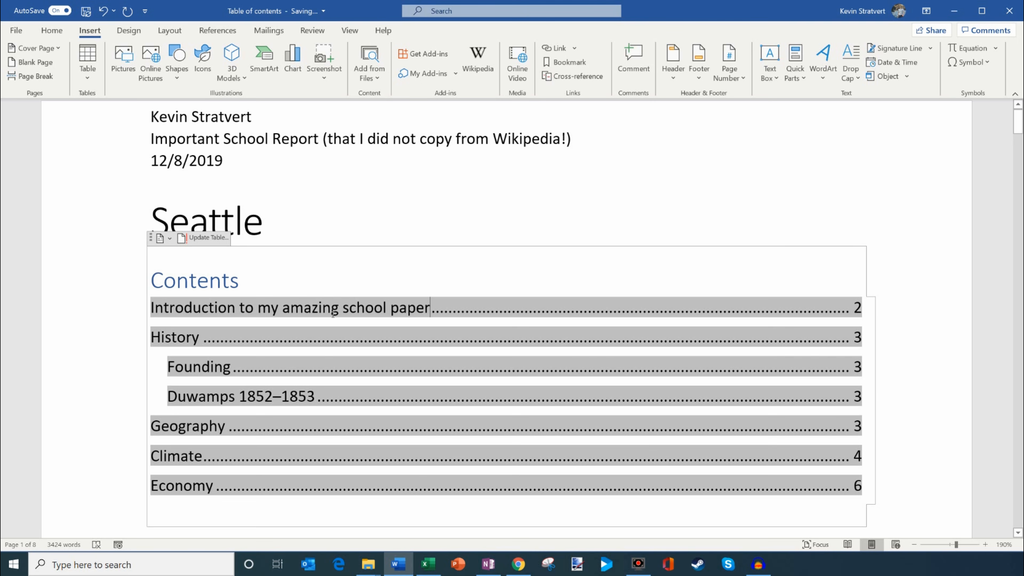
right_click(318, 315)
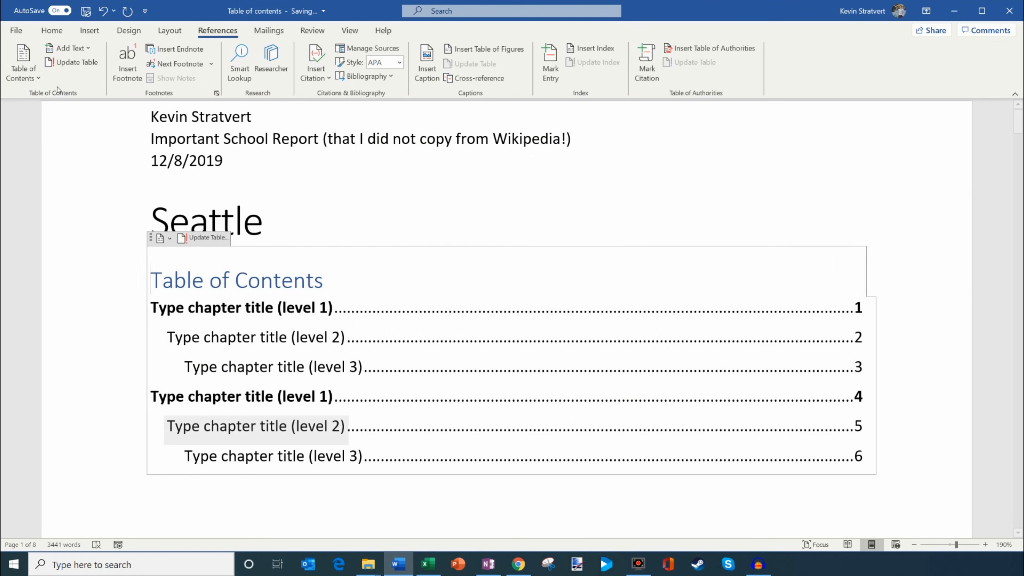
Step: Insert a custom table of contents below the Seattle title, using the From template format and showing only 1 heading level
left_click(37, 80)
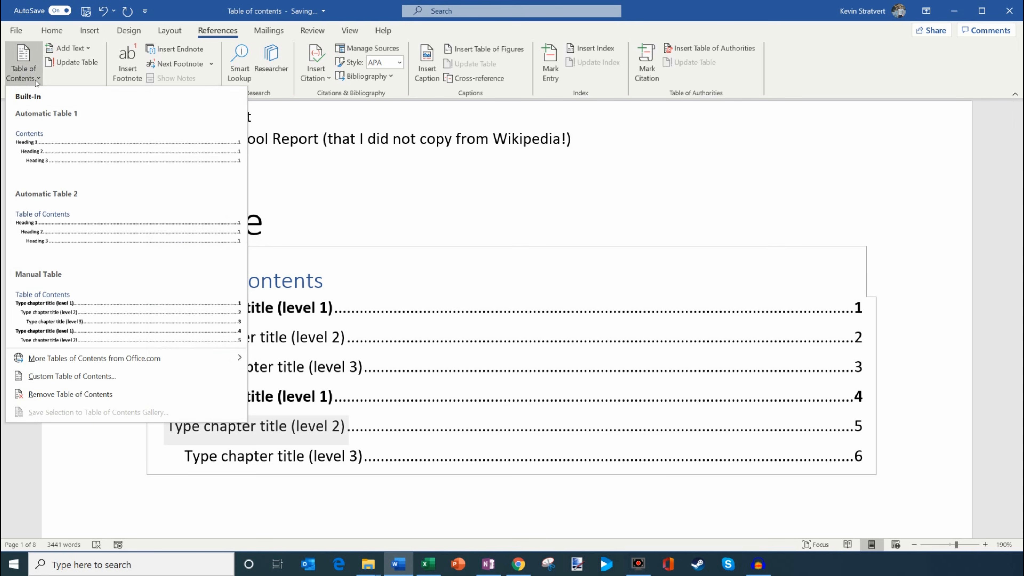
left_click(138, 374)
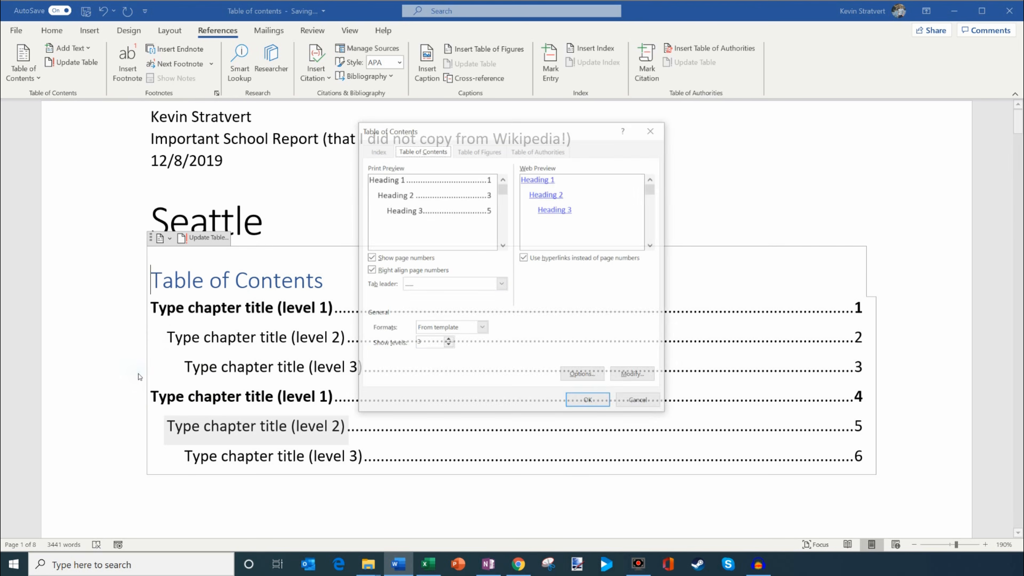
left_click_drag(502, 130, 626, 130)
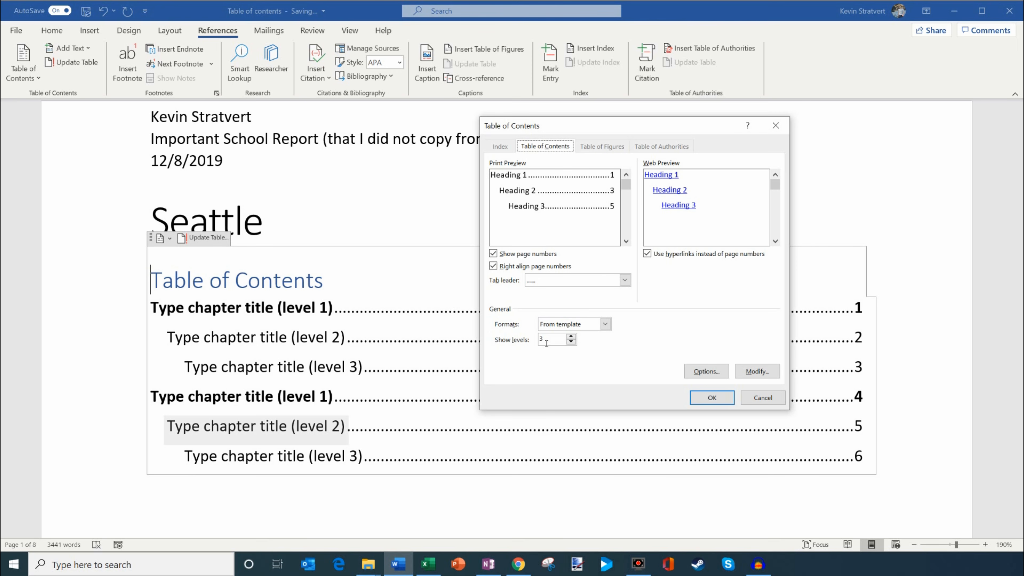
left_click(571, 341)
left_click(571, 341)
left_click(571, 336)
left_click(571, 336)
left_click(571, 341)
left_click(571, 342)
left_click(712, 397)
Step: Go to the manual placeholder table of contents below the custom one and select its first level 1 chapter title
left_click(387, 206)
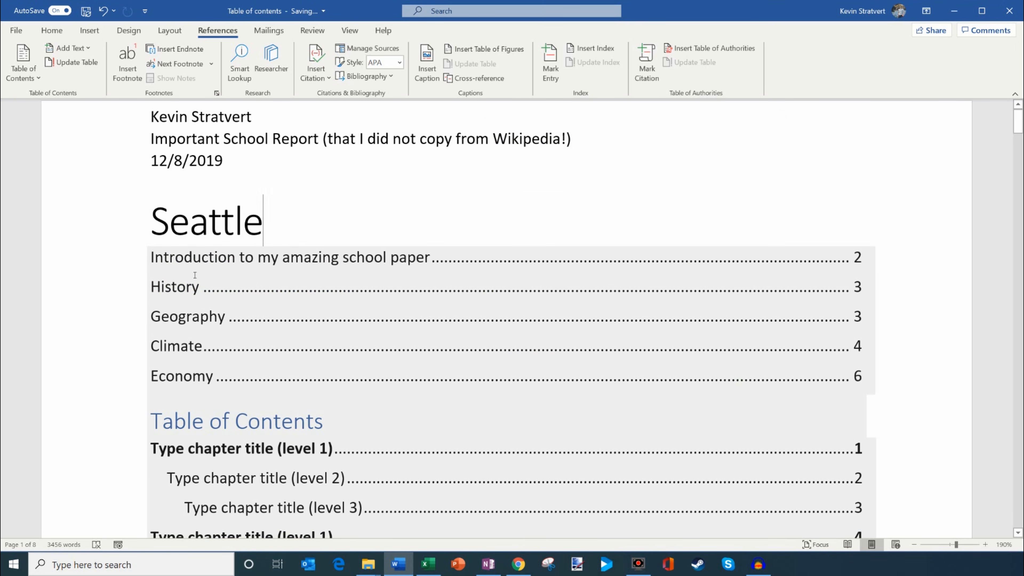
left_click(268, 210)
scroll(328, 197, "down", 5)
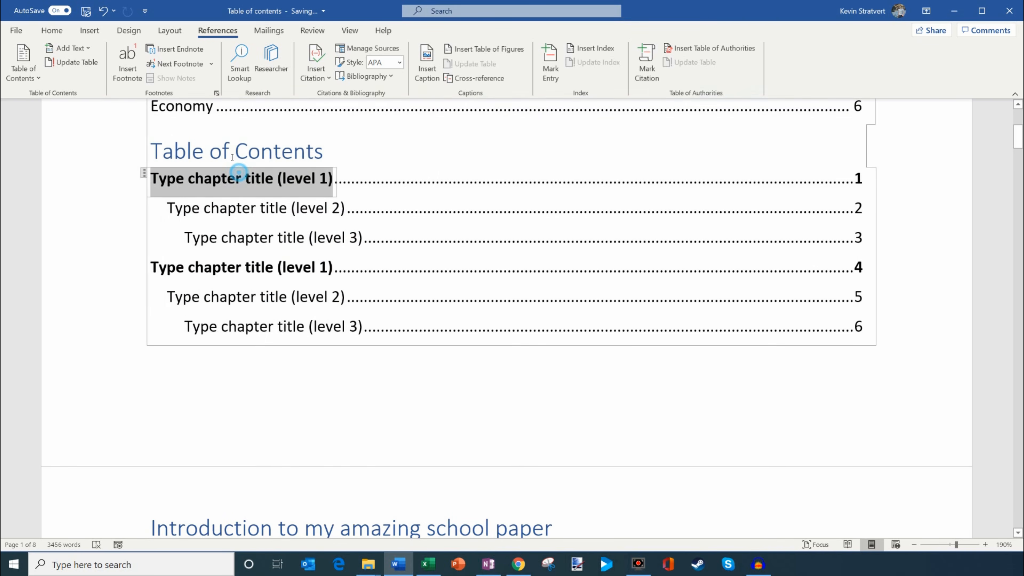